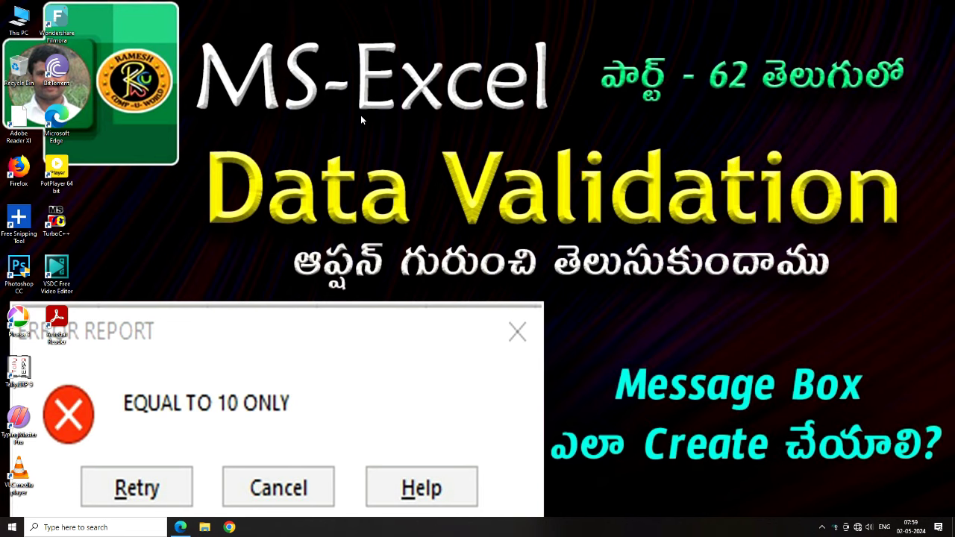
Refresh the desktop, then launch Excel from the Run box and start a blank workbook.
right_click(383, 88)
click(407, 115)
key(super+r)
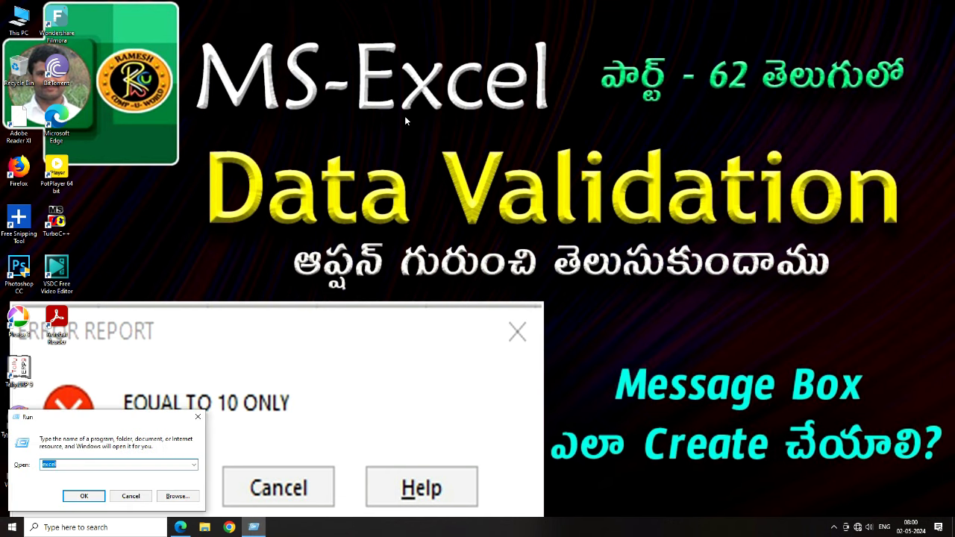
text(exc)
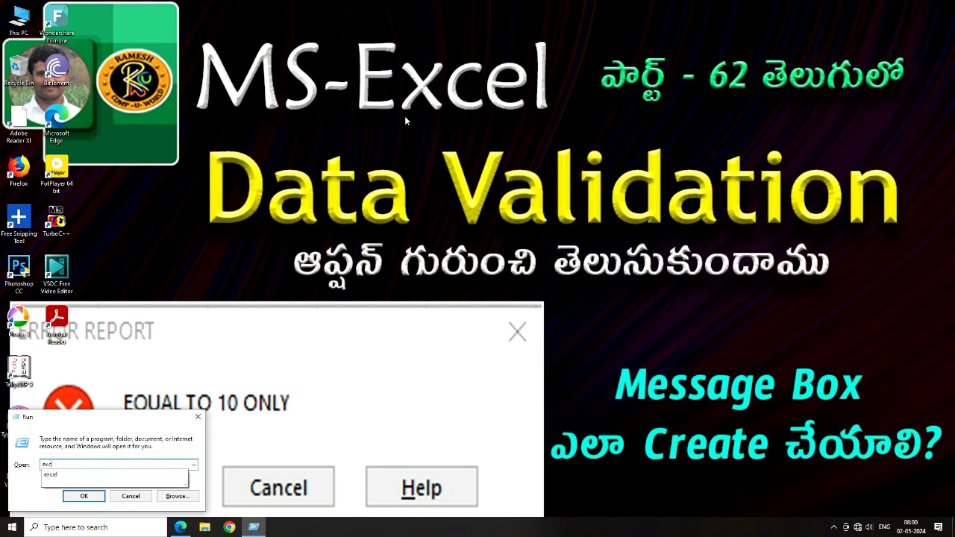
text(el)
key(Return)
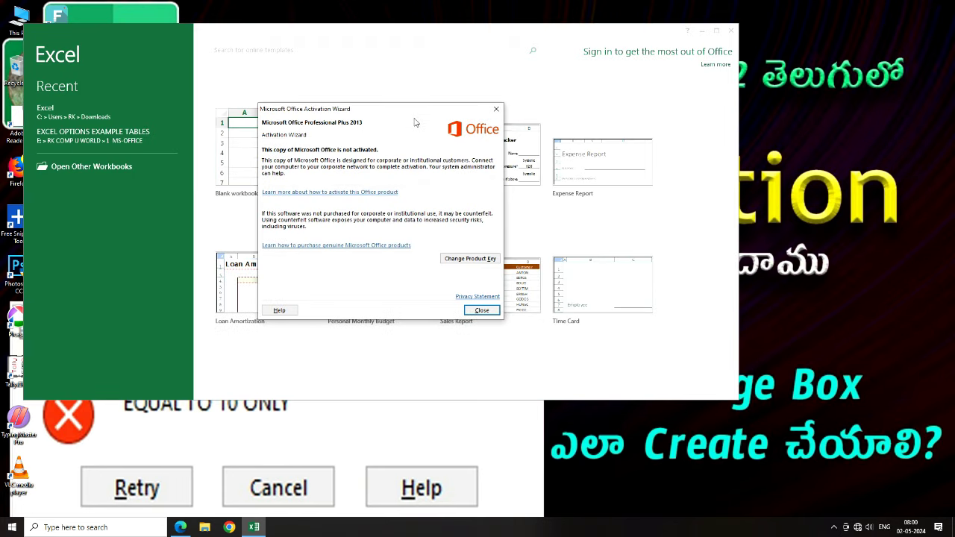
click(496, 109)
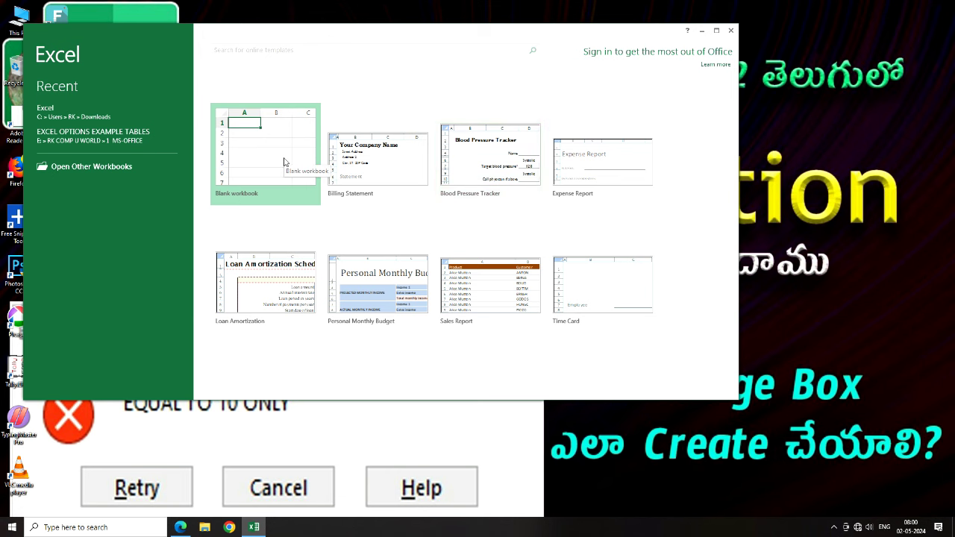
click(283, 162)
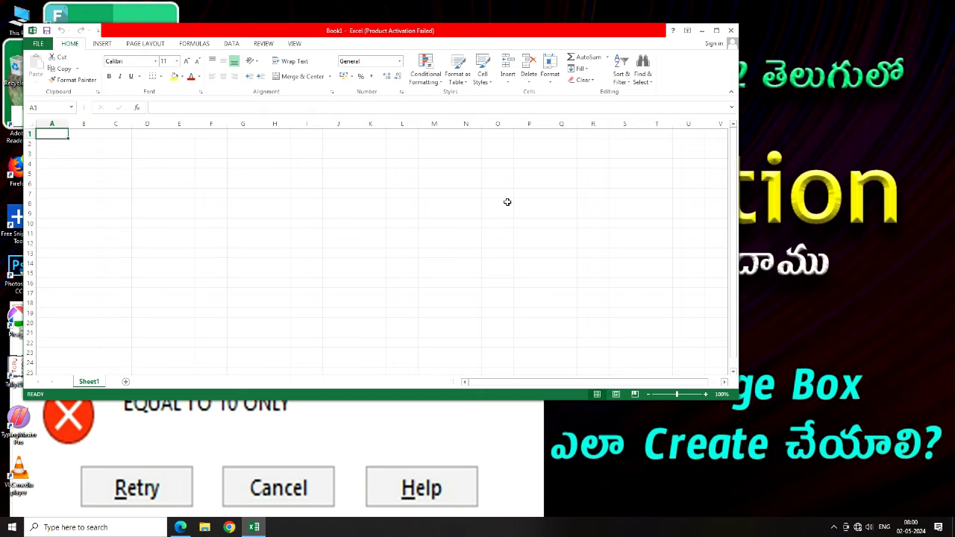
Maximize the Excel window and select cell E8.
click(506, 202)
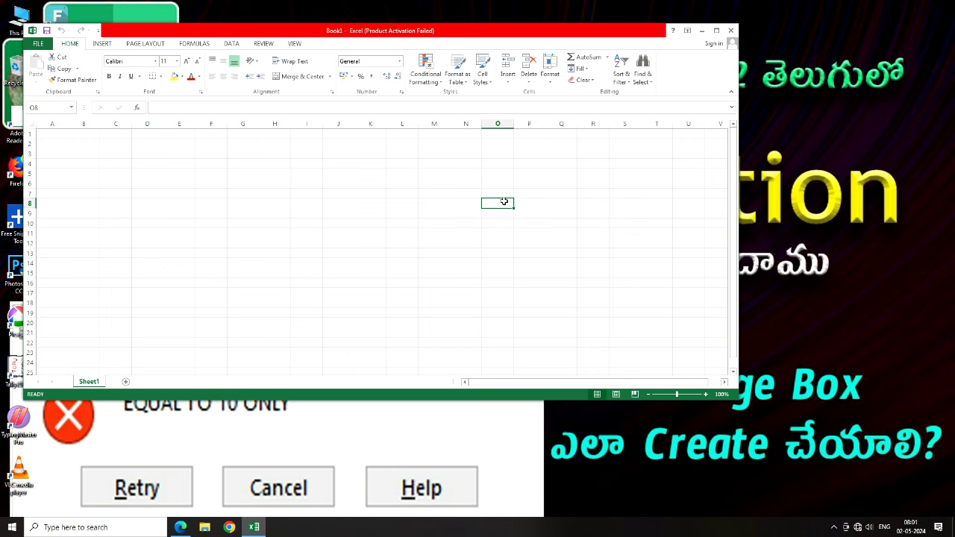
key(alt+space)
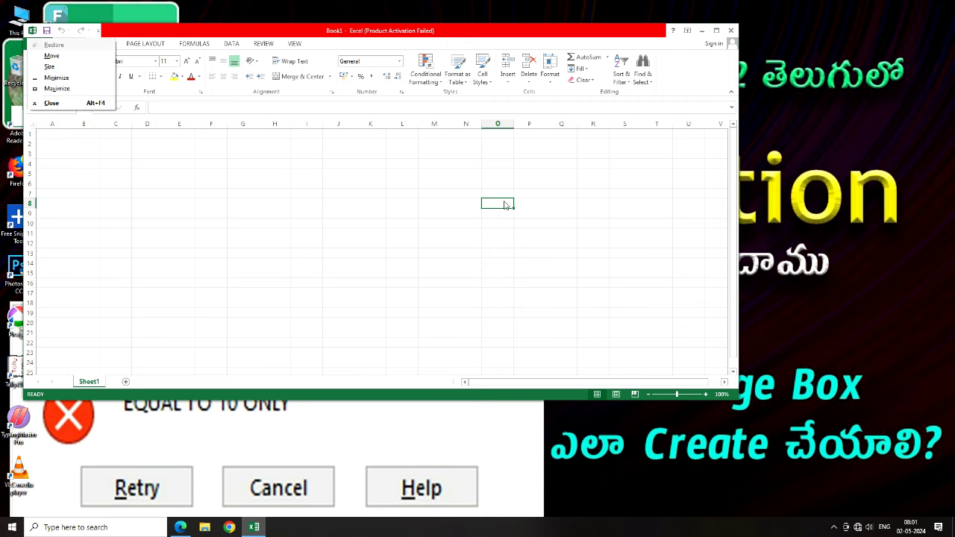
key(x)
click(375, 266)
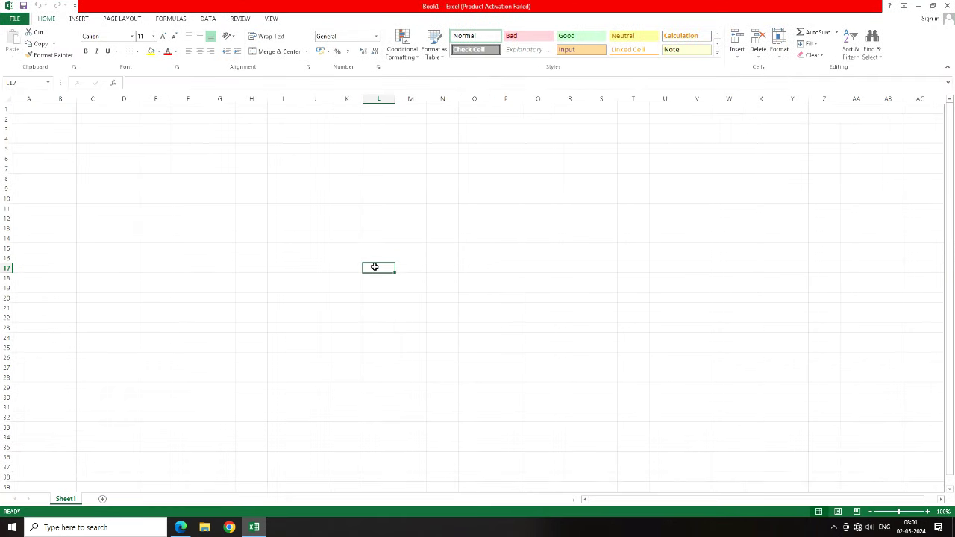
scroll(379, 273, up, 6)
scroll(383, 284, up, 8)
click(209, 258)
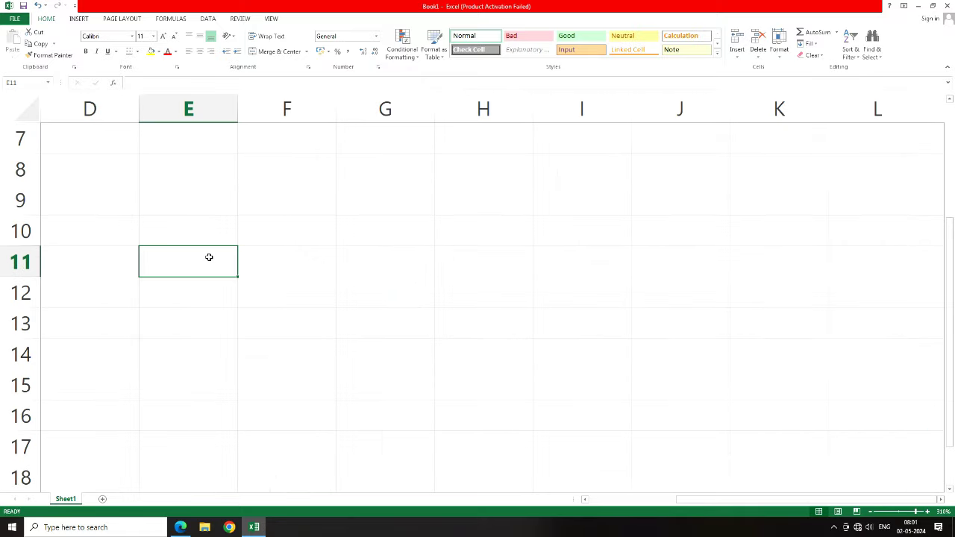
click(192, 171)
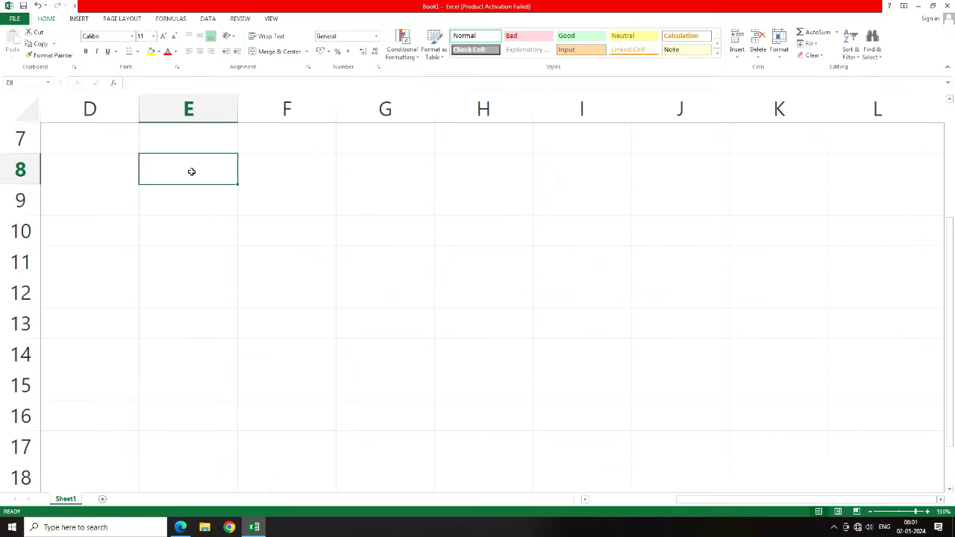
click(209, 257)
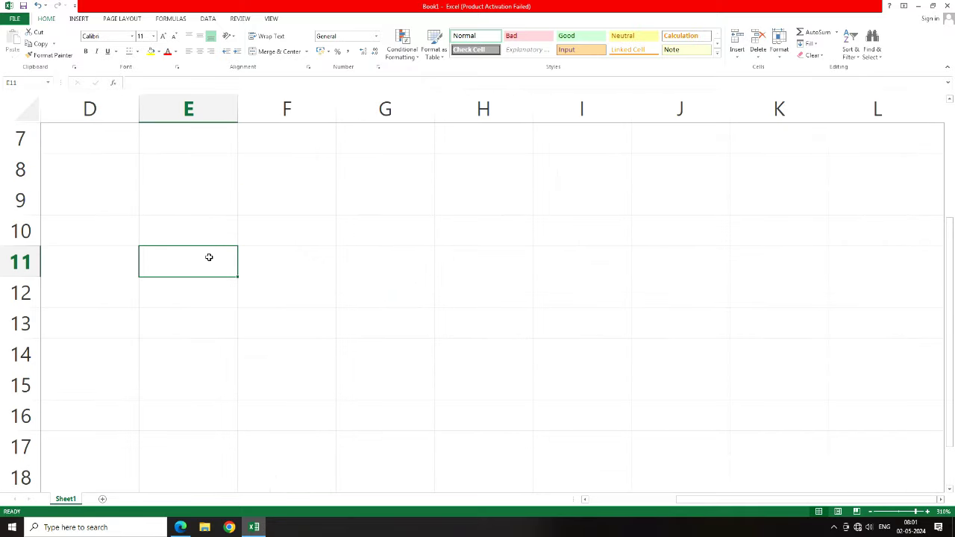
click(192, 171)
double_click(192, 171)
text(gedtgrthgtrhh)
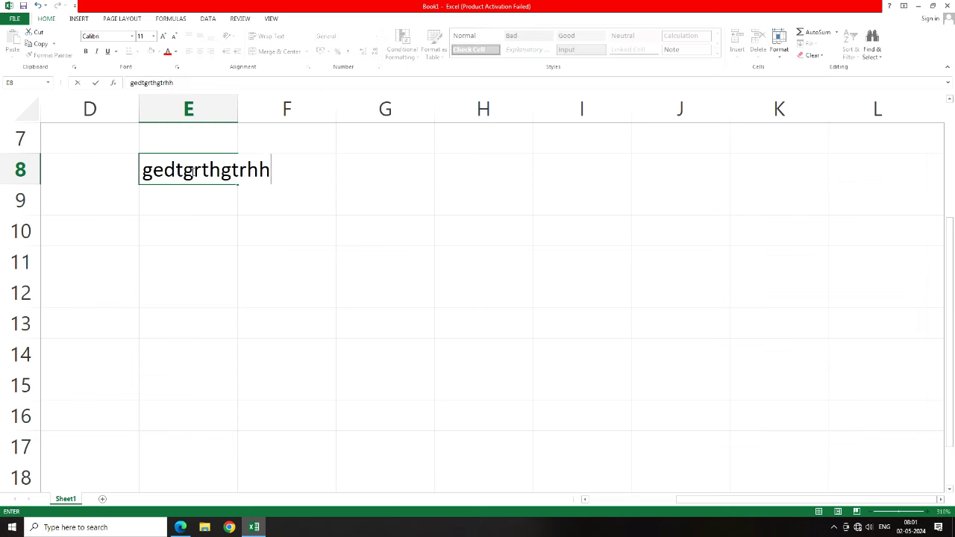
text(yt)
key(Return)
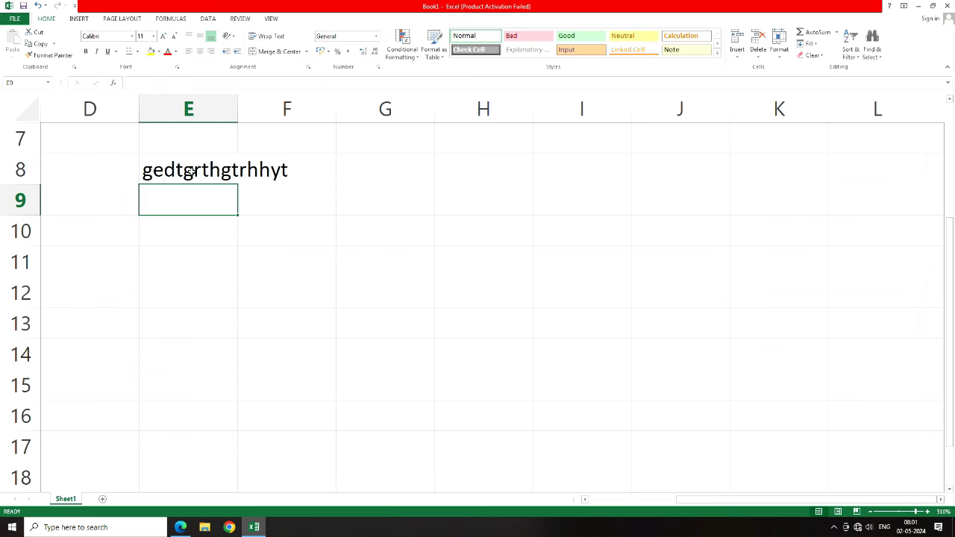
text(687877889798)
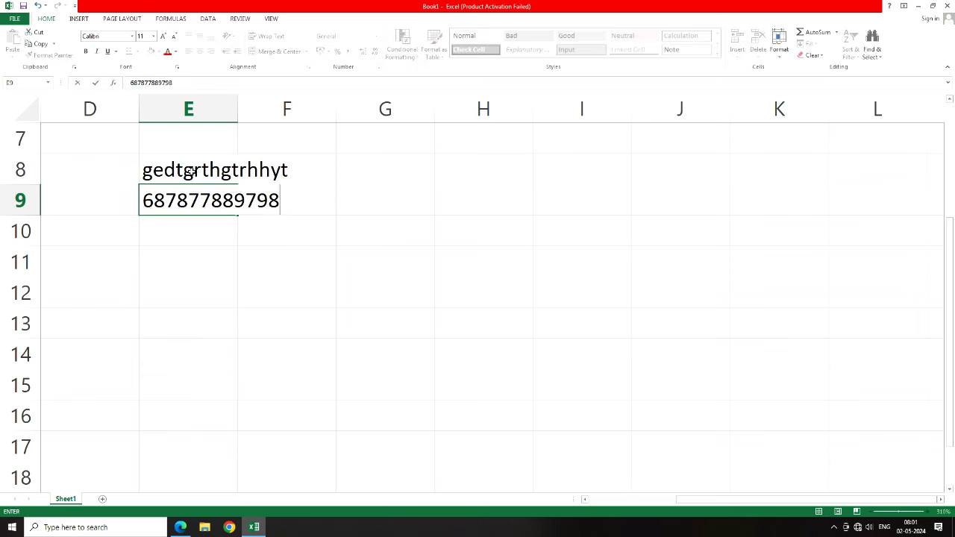
key(Return)
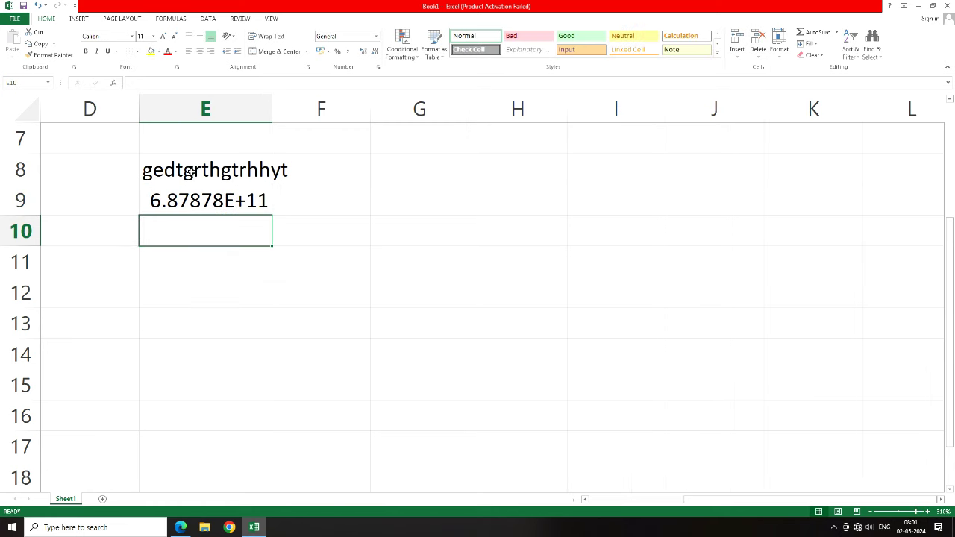
text(&^%&^%^%*&^*)
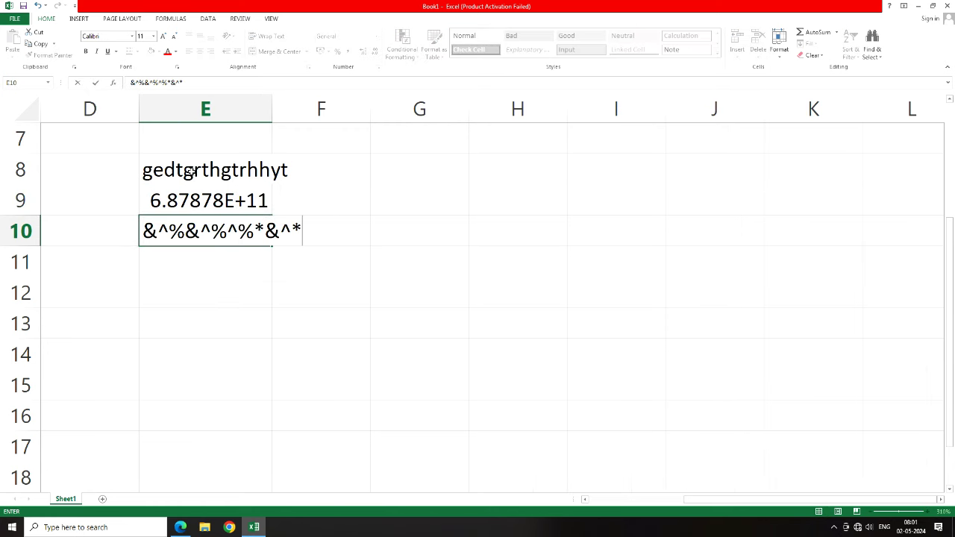
key(Return)
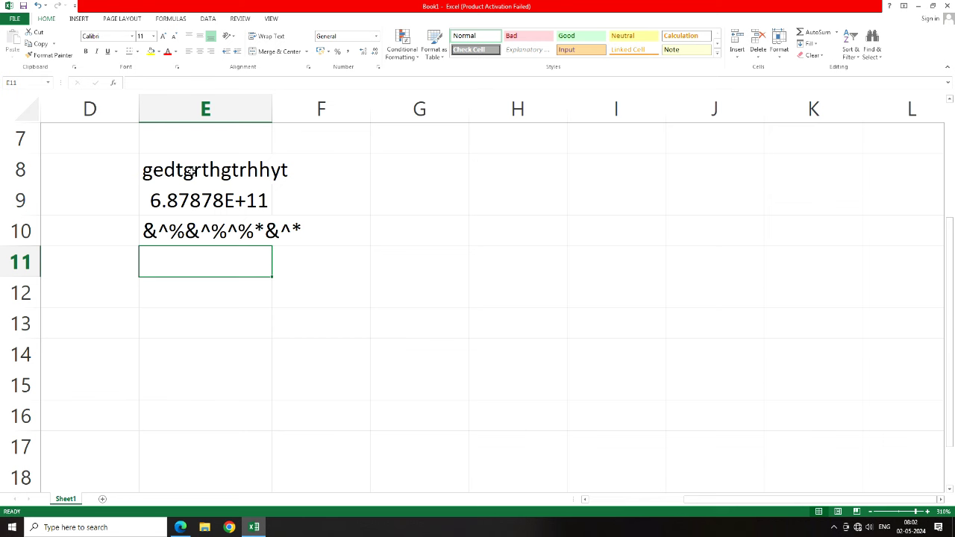
Close the Book1 workbook with Alt+F4 to trigger the save-changes prompt.
key(alt+F4)
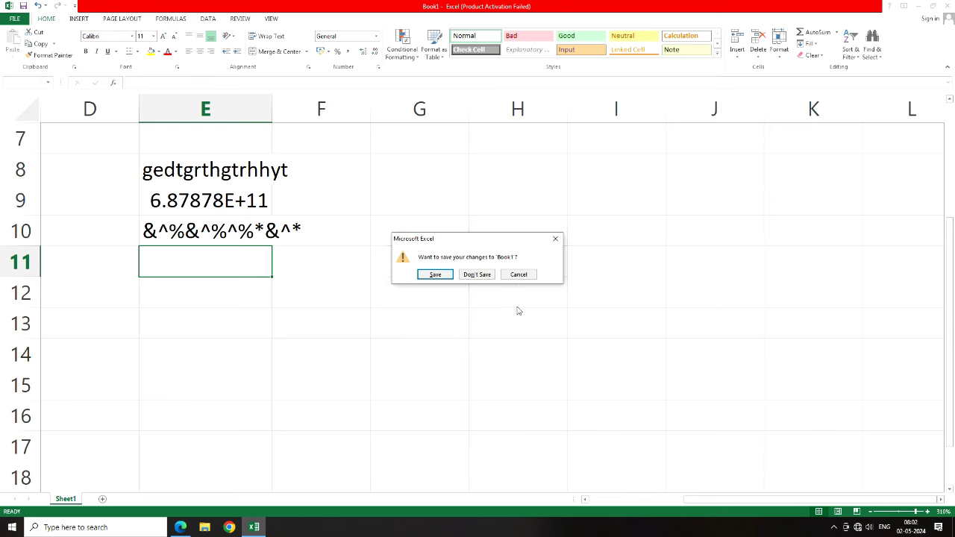
Cancel closing Book1, then select the whole sheet and delete the E8–E10 entries.
key(Escape)
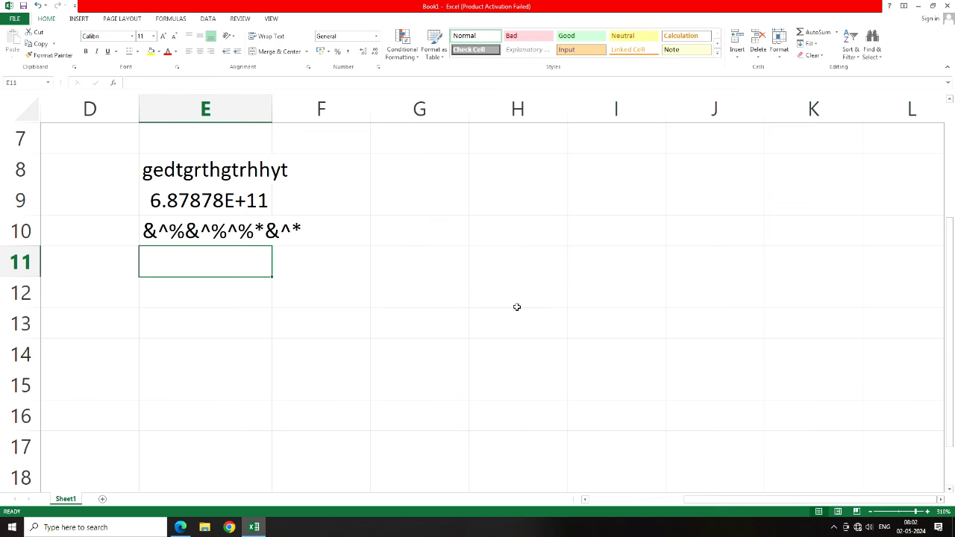
click(328, 259)
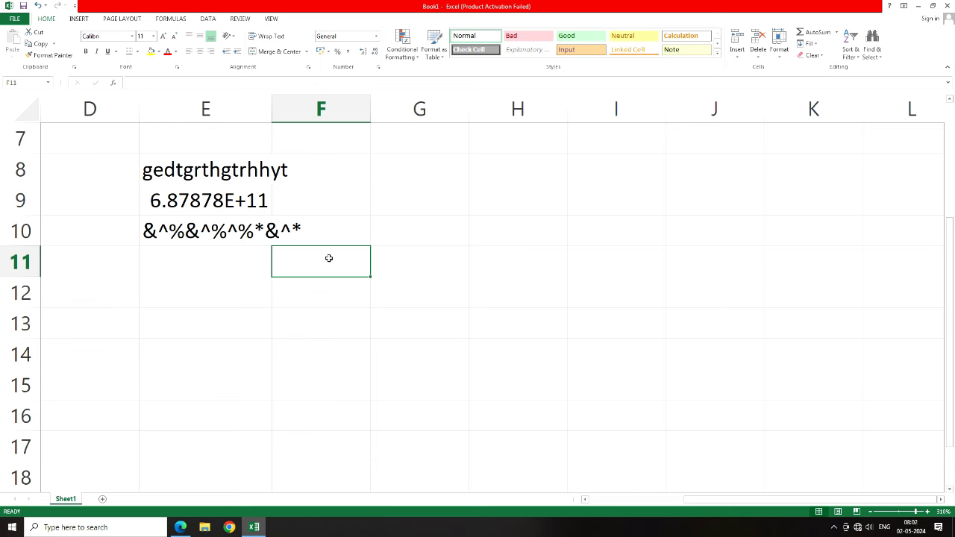
key(ctrl+a)
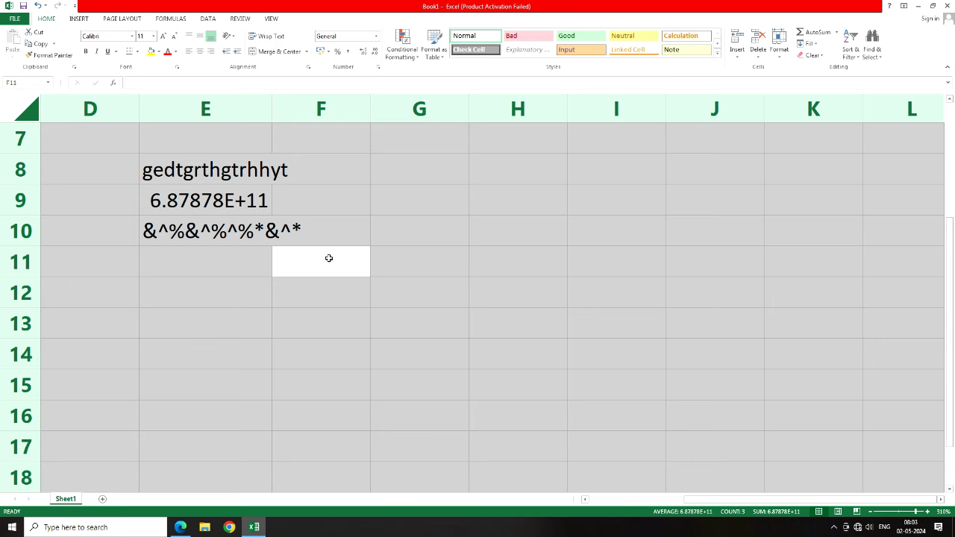
key(Delete)
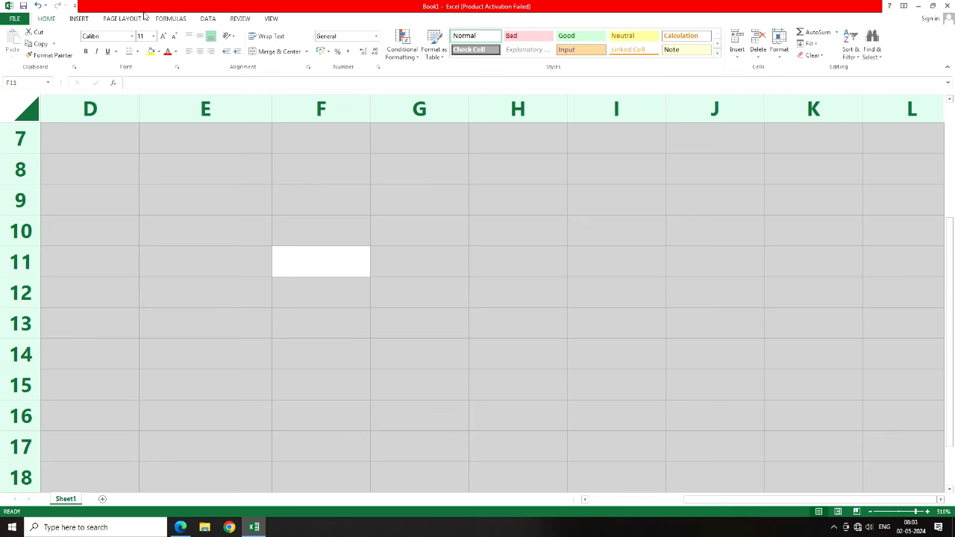
click(206, 19)
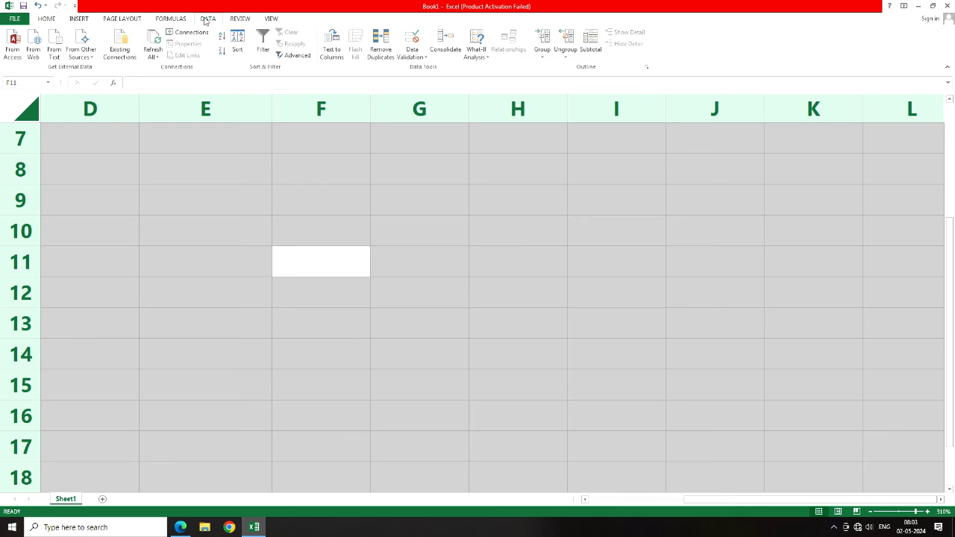
In Data Validation, set Allow to Whole number and Data to greater than.
click(414, 41)
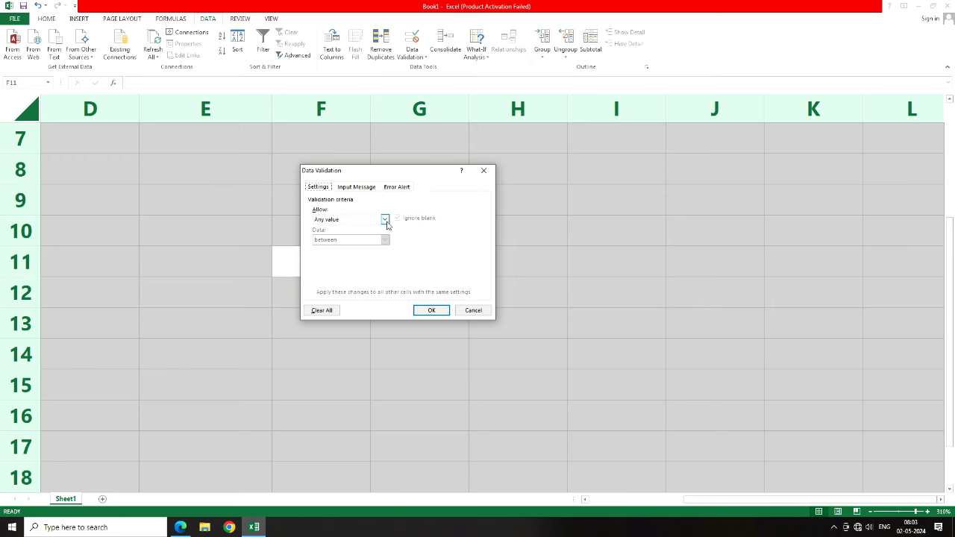
click(385, 220)
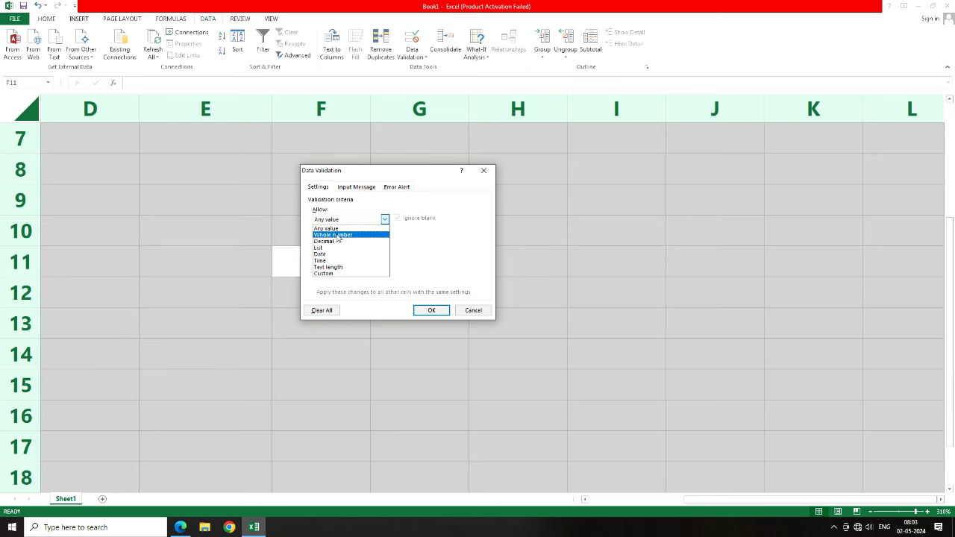
click(344, 235)
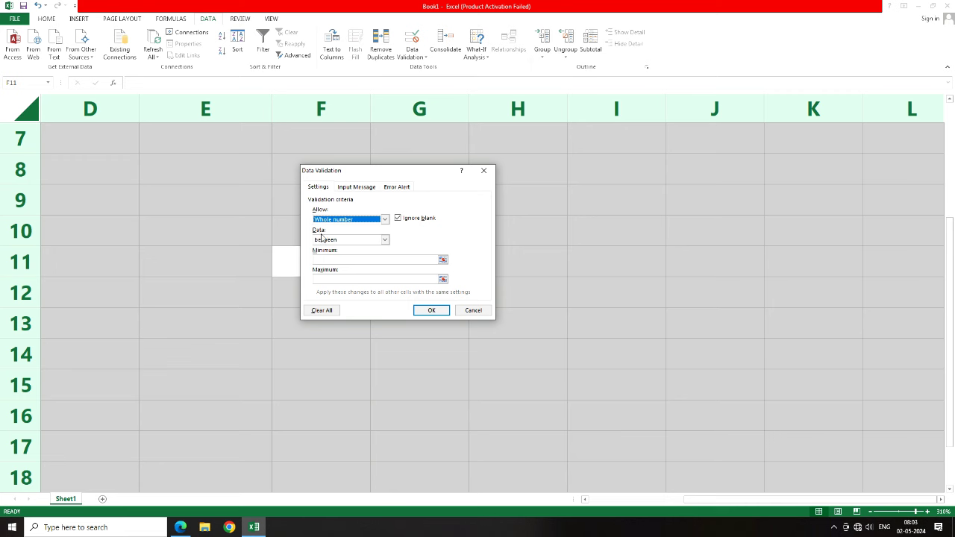
click(385, 240)
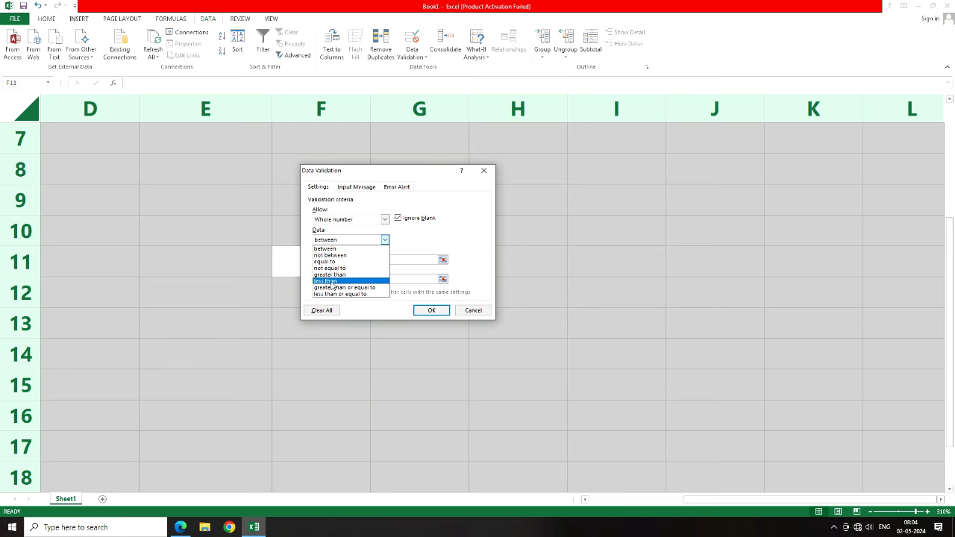
click(342, 274)
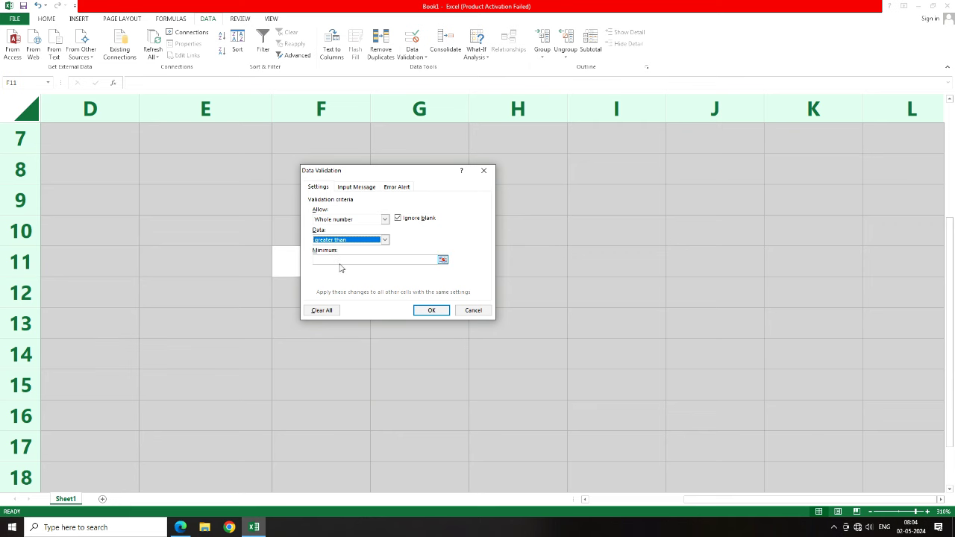
click(391, 262)
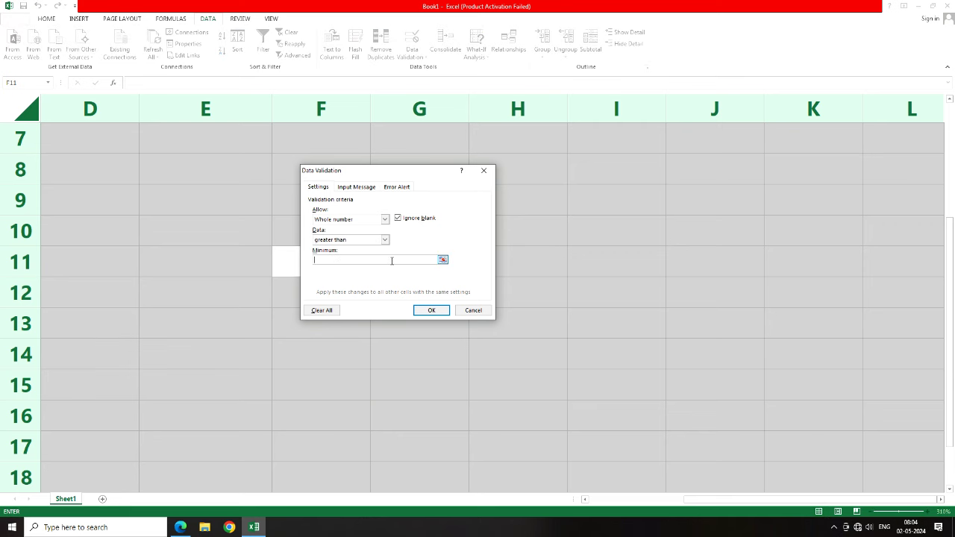
Enter 10 as the minimum and switch to the Error Alert tab.
text(10)
click(396, 188)
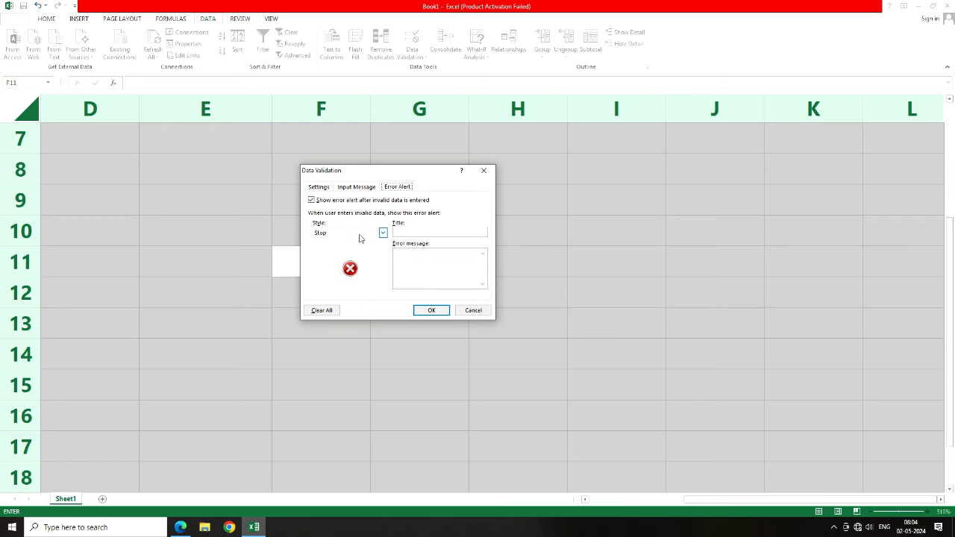
Make the alert a Warning titled 'ERROR REPORT' with message 'Greater than 10 Only', then confirm with OK.
click(383, 233)
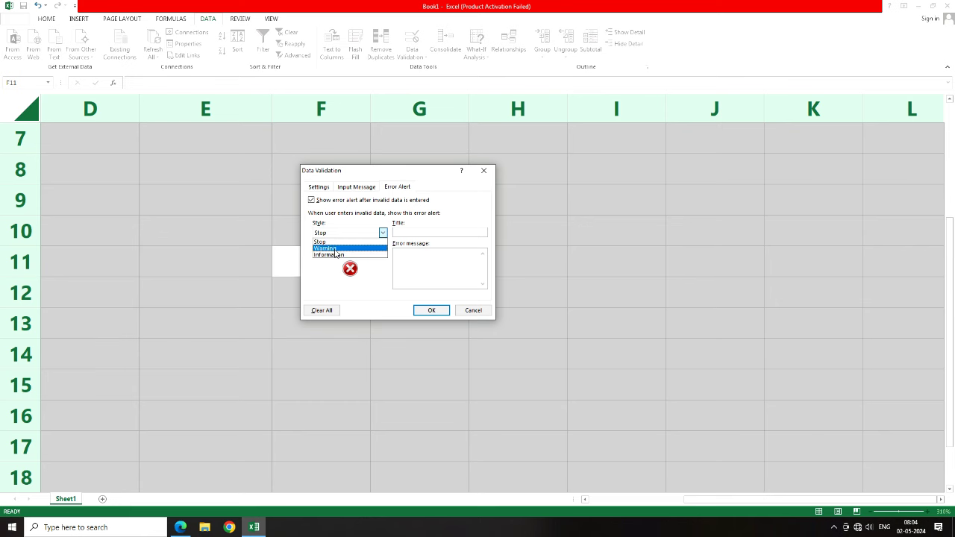
click(336, 248)
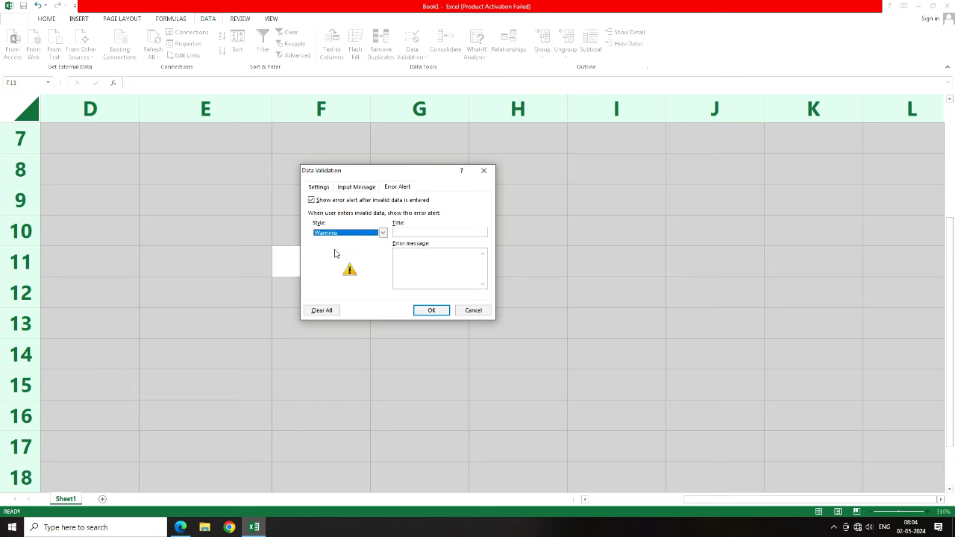
click(407, 233)
text(ER)
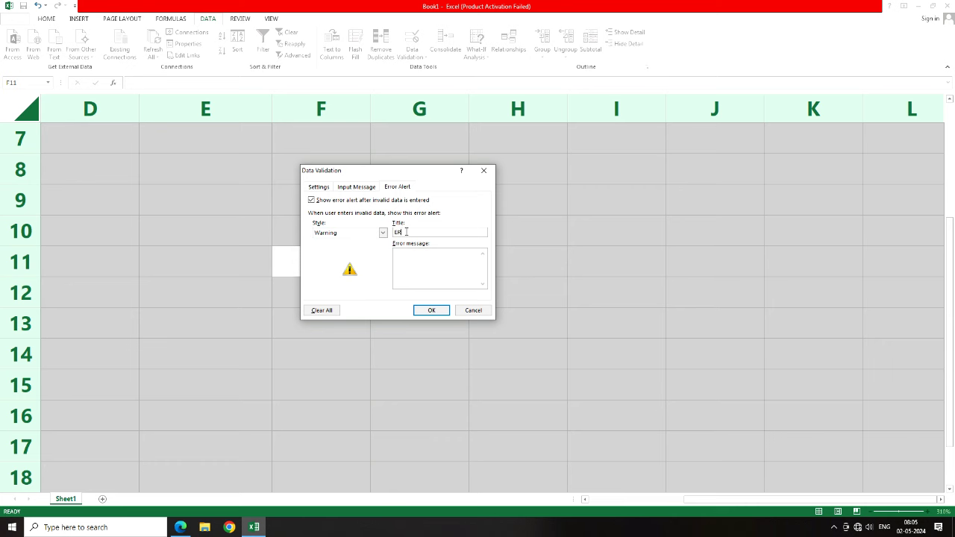
text(ROR REPORT)
click(427, 257)
text(gREATER )
text(tHAN)
key(BackSpace)
key(BackSpace)
key(BackSpace)
key(BackSpace)
key(BackSpace)
text(eater than )
text(10 Only)
click(427, 310)
Enter 12 in F10 and 1 in F11, keeping the 1 despite the warning.
click(385, 245)
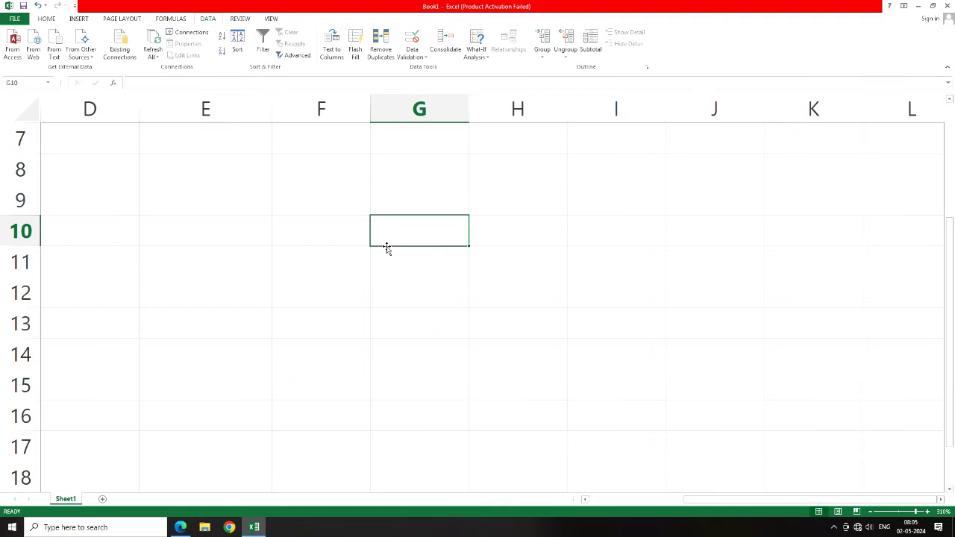
click(305, 237)
text(12)
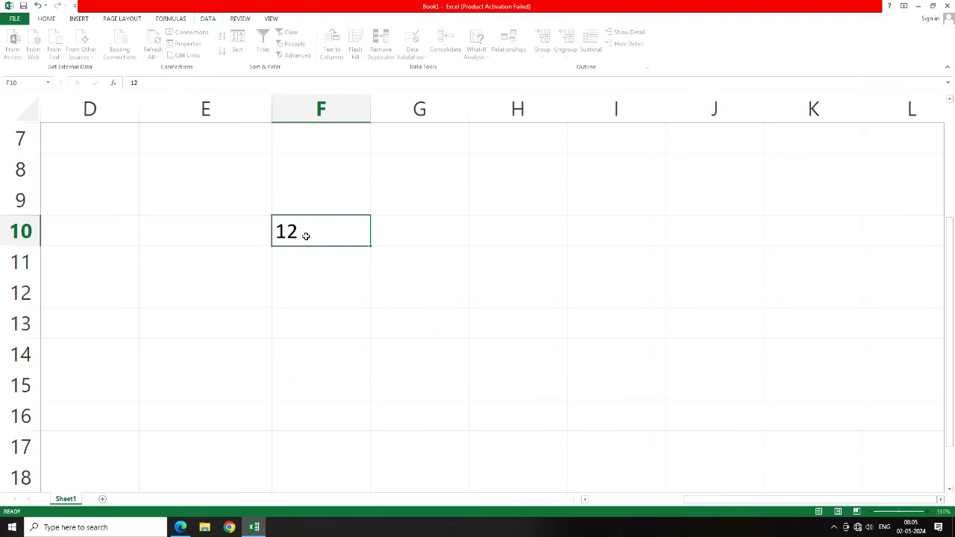
key(Return)
text(1)
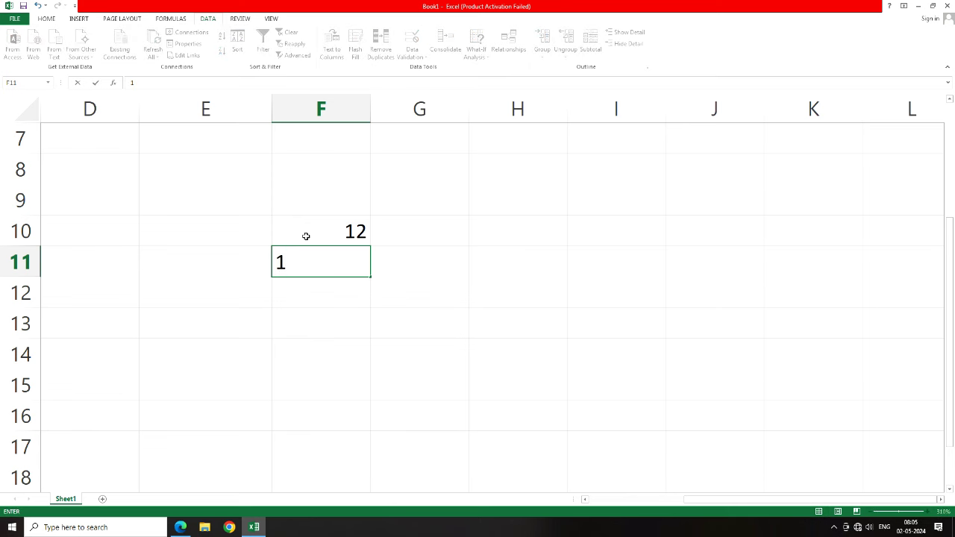
key(Return)
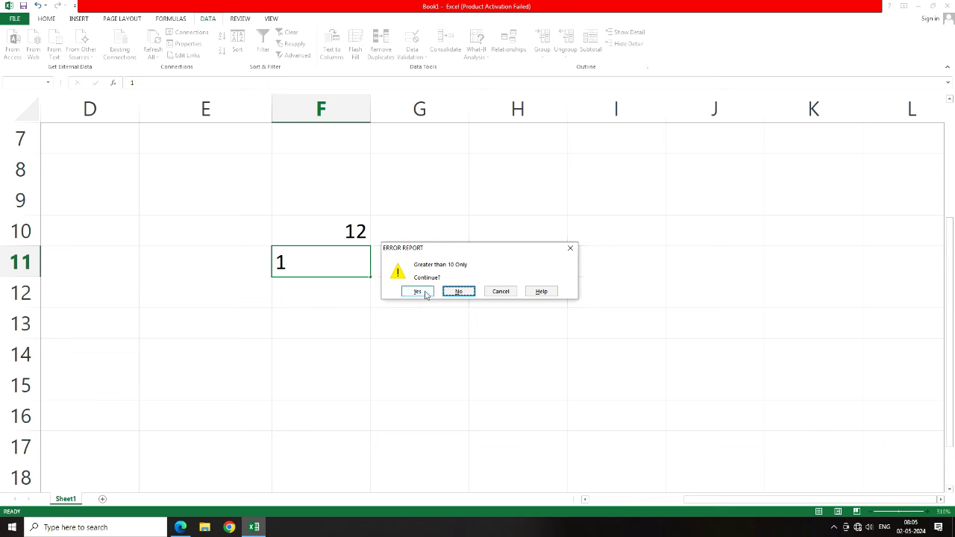
click(425, 293)
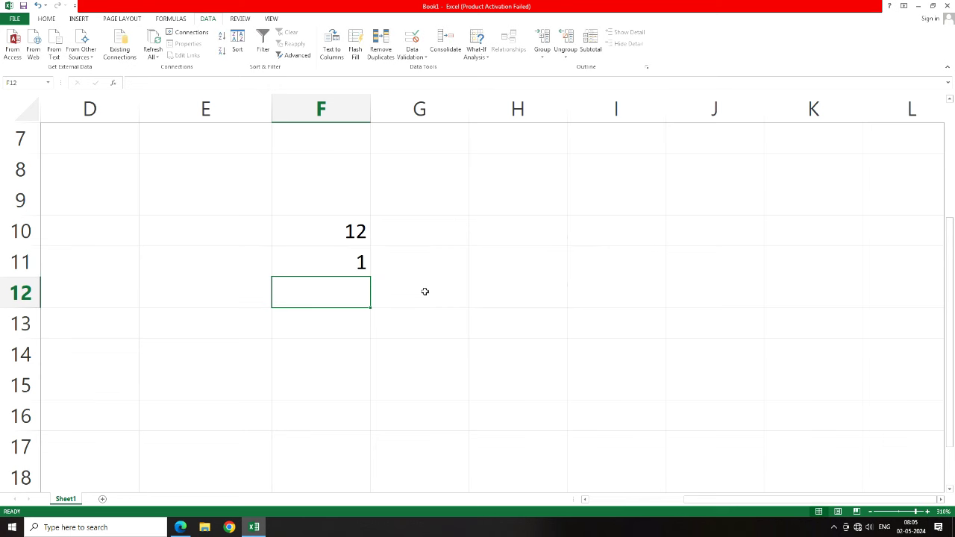
Reject 1 in F12 and enter 23 instead, then cancel the 'yj' entry in F13.
text(1)
key(Return)
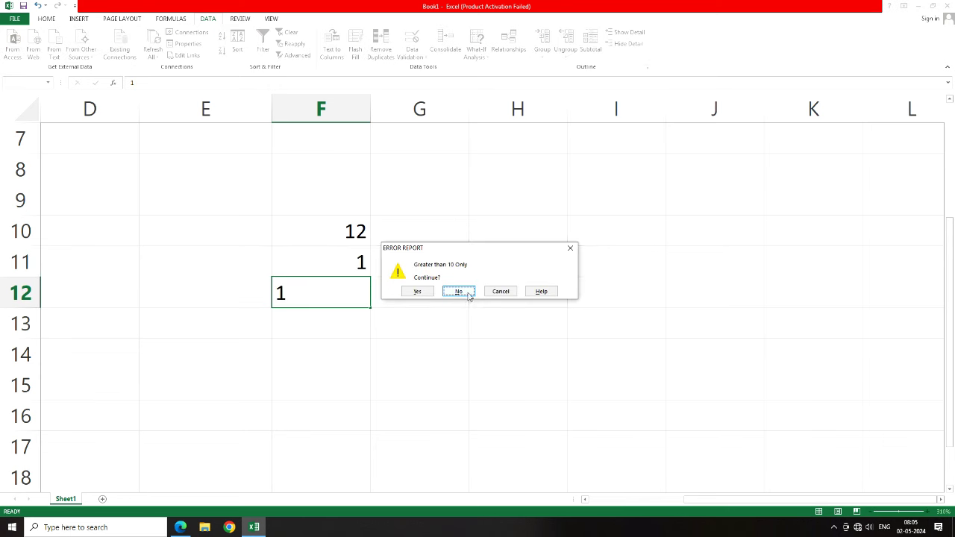
click(469, 296)
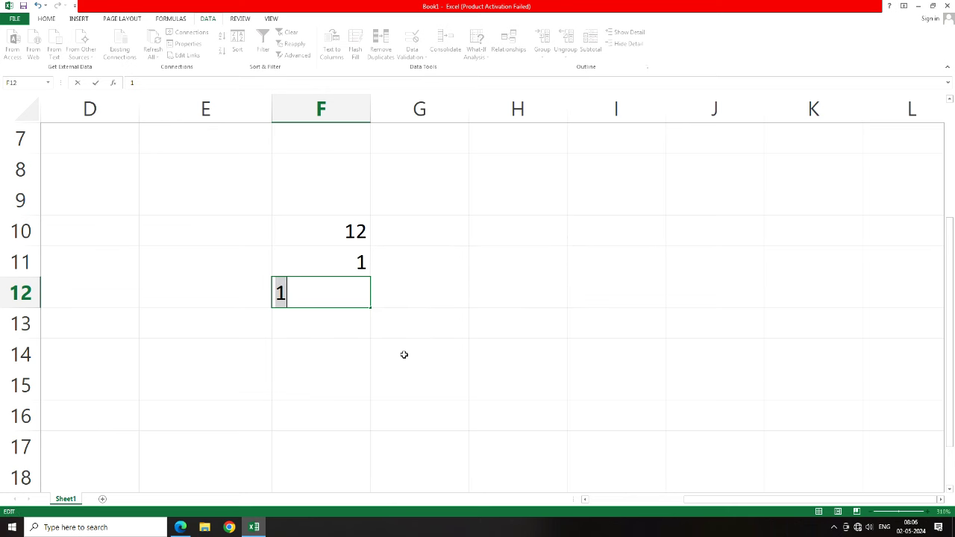
text(23)
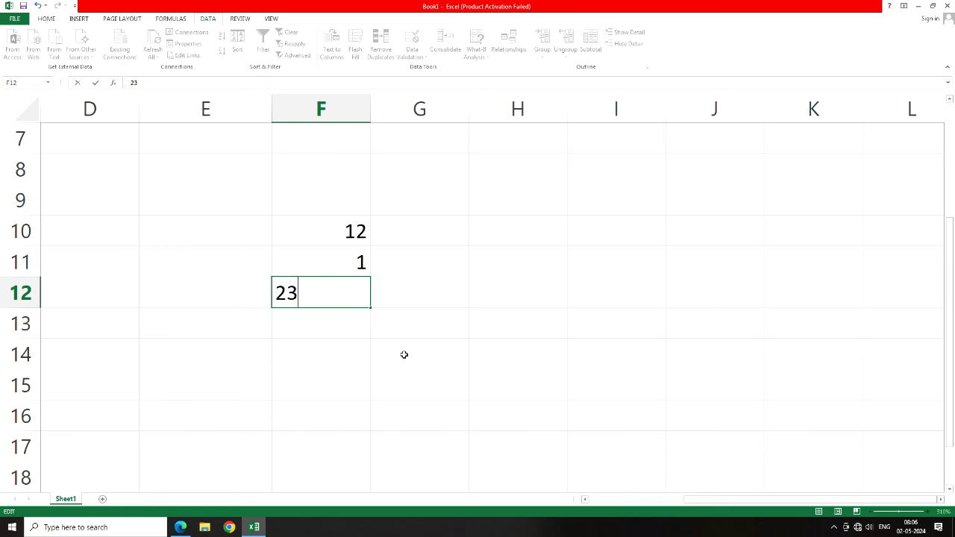
key(Return)
text(yj)
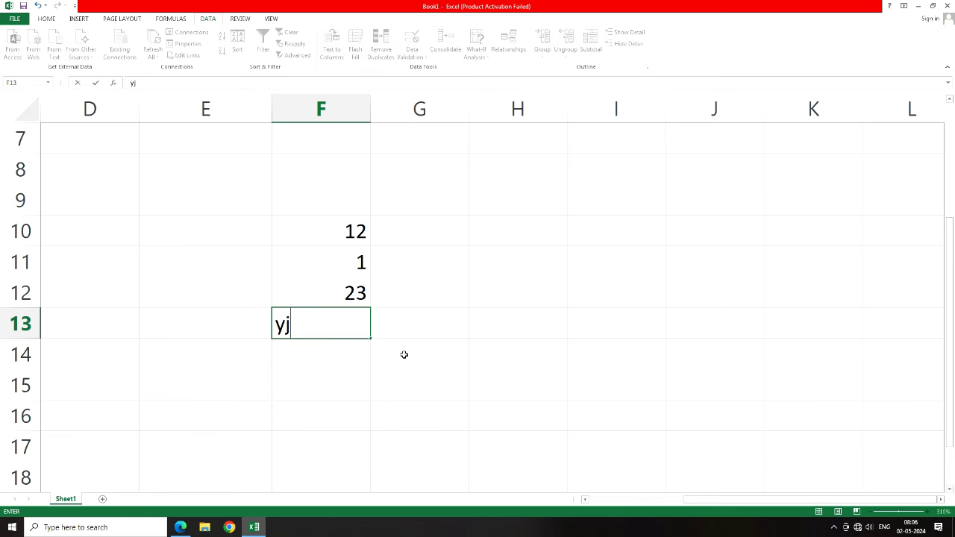
key(Return)
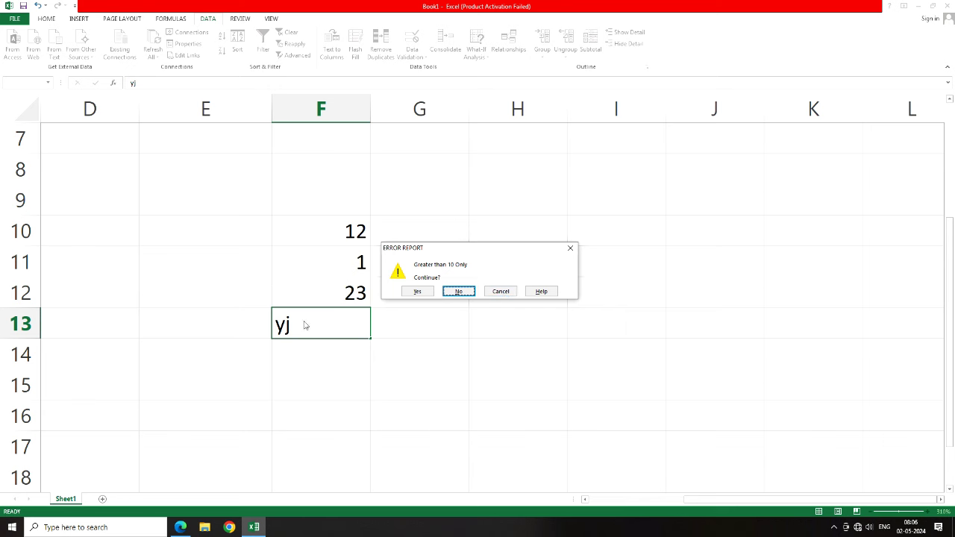
click(501, 292)
click(413, 385)
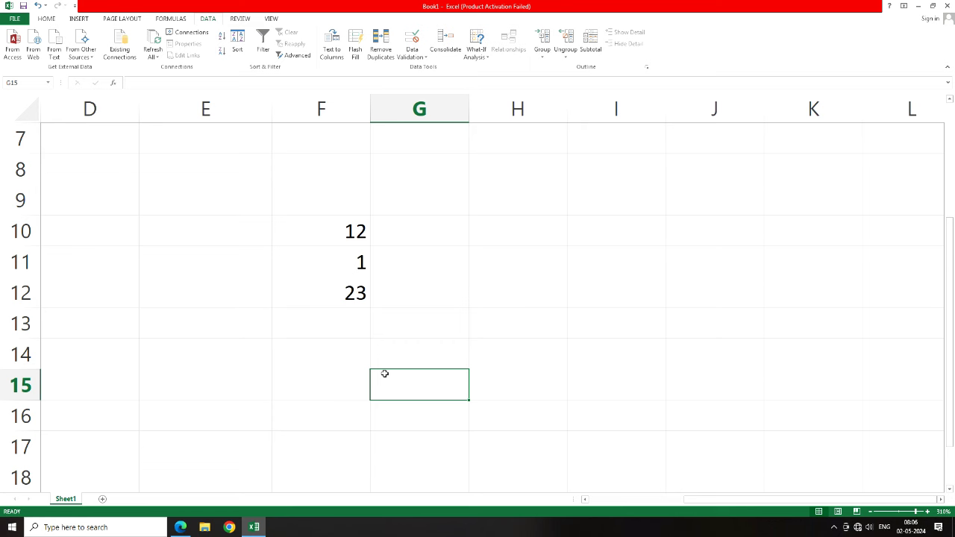
Clear the test values from F10:F12 by deleting the whole sheet's contents.
click(415, 335)
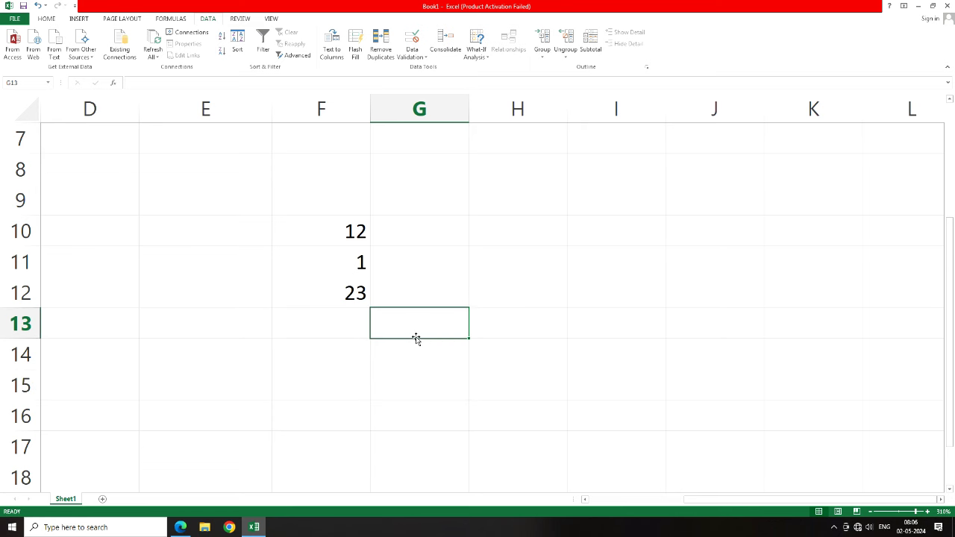
key(ctrl+a)
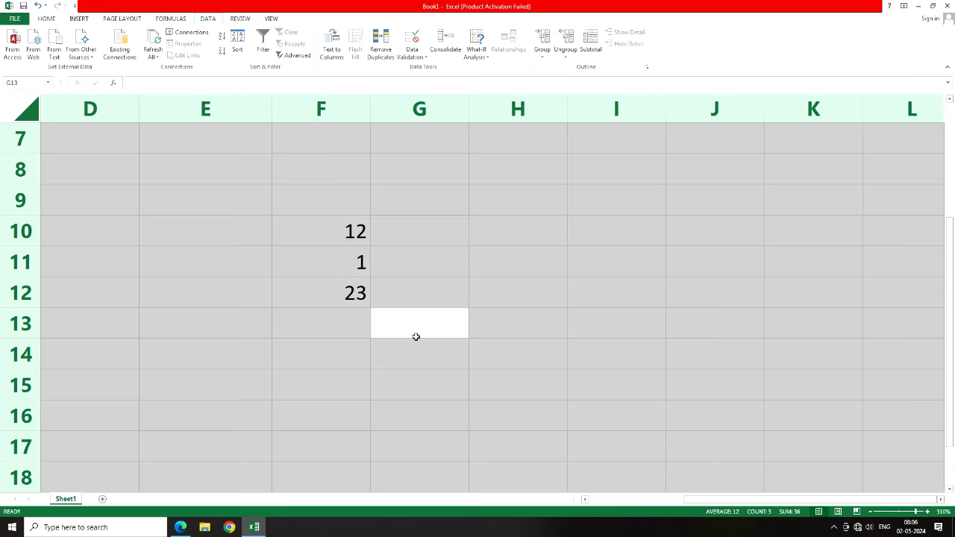
key(Delete)
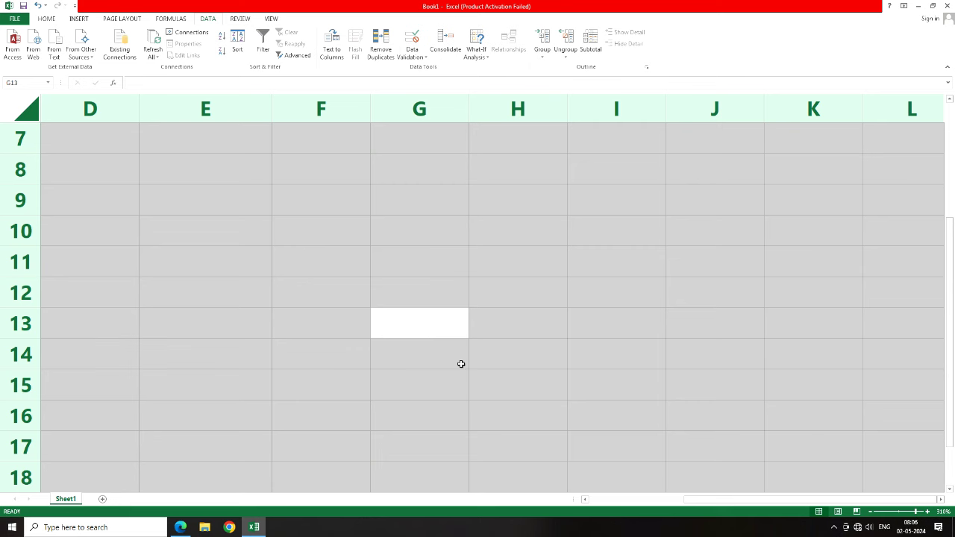
Reopen Data Validation and set Allow to Text length, Data to equal to, typing 6 for Length.
click(412, 37)
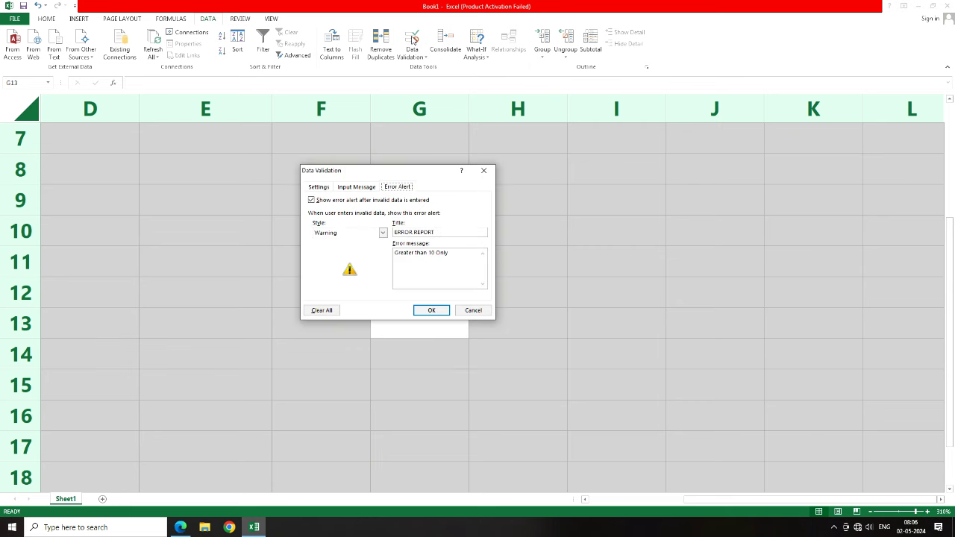
click(319, 187)
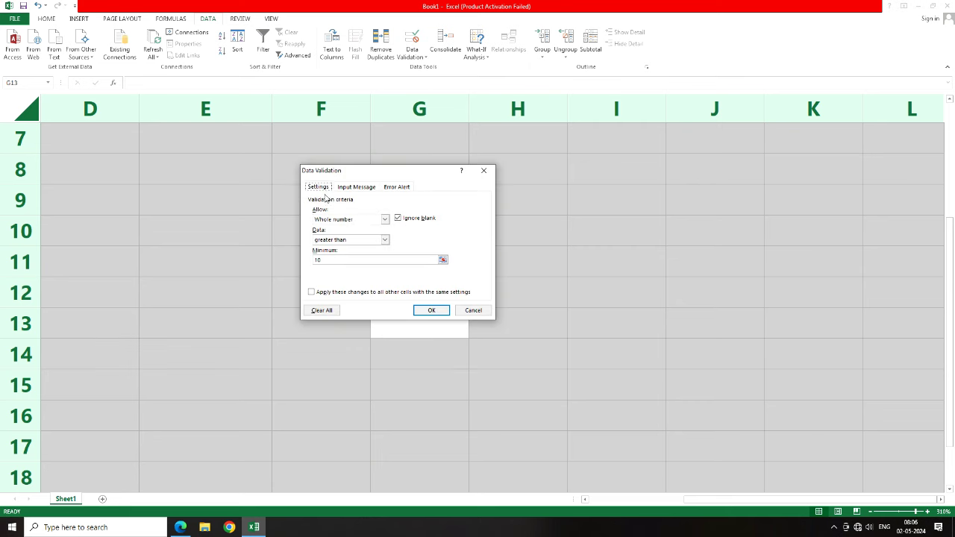
click(385, 221)
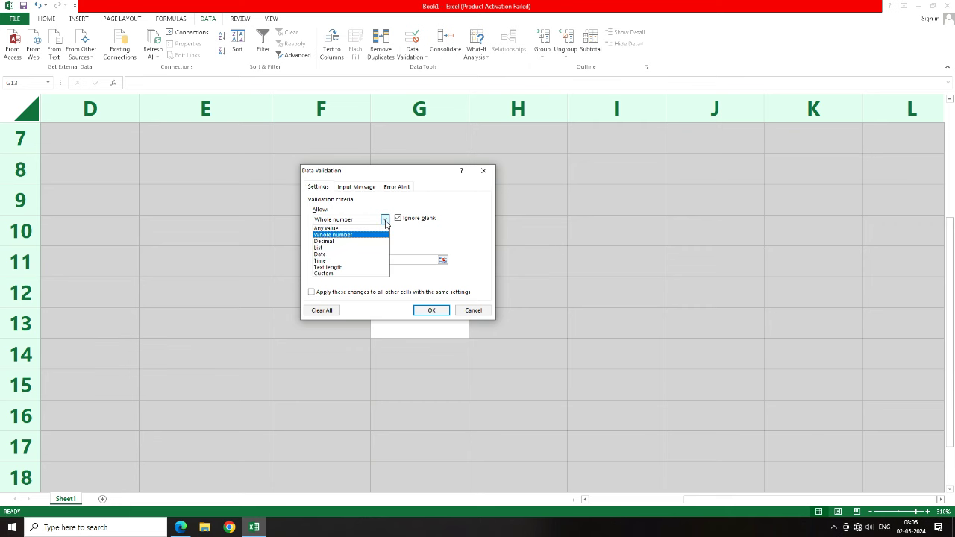
click(339, 267)
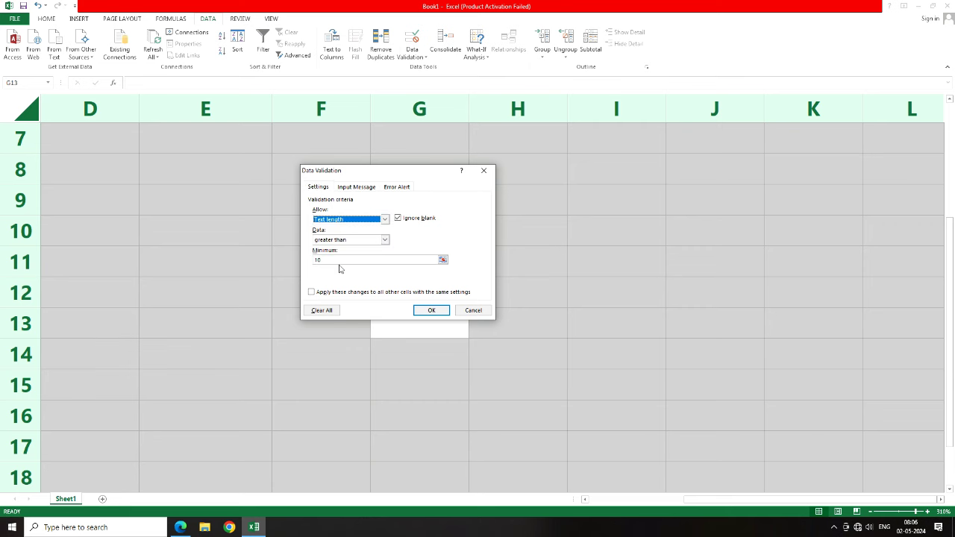
click(384, 240)
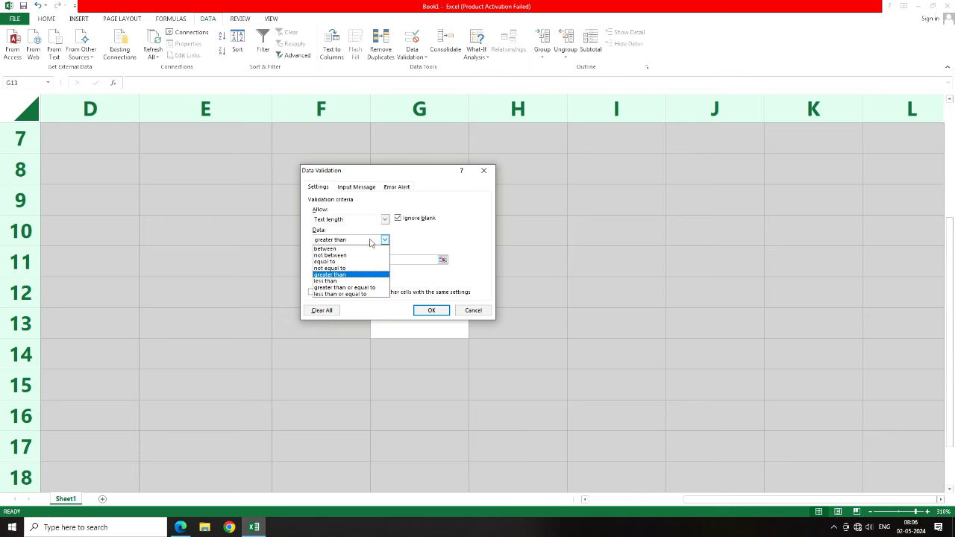
click(328, 261)
click(328, 259)
text(10)
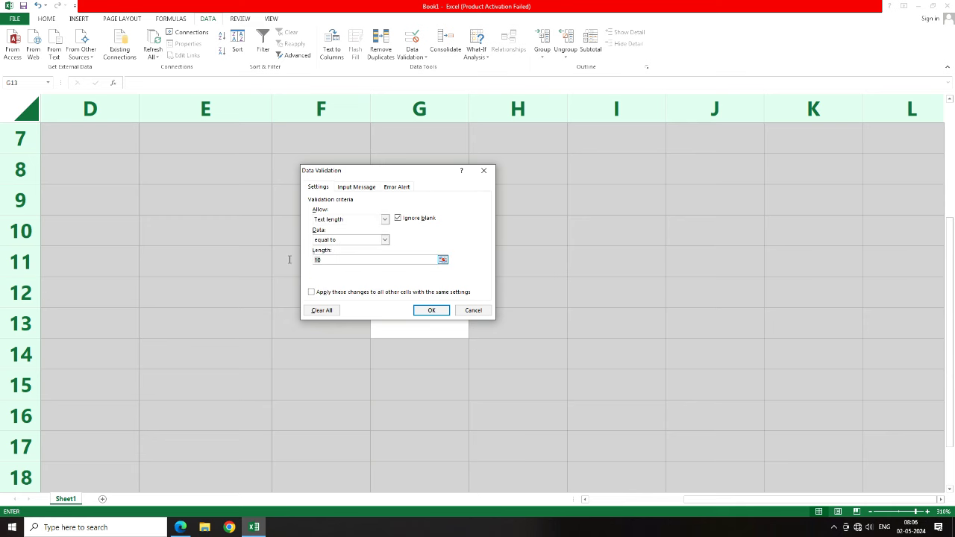
text(6)
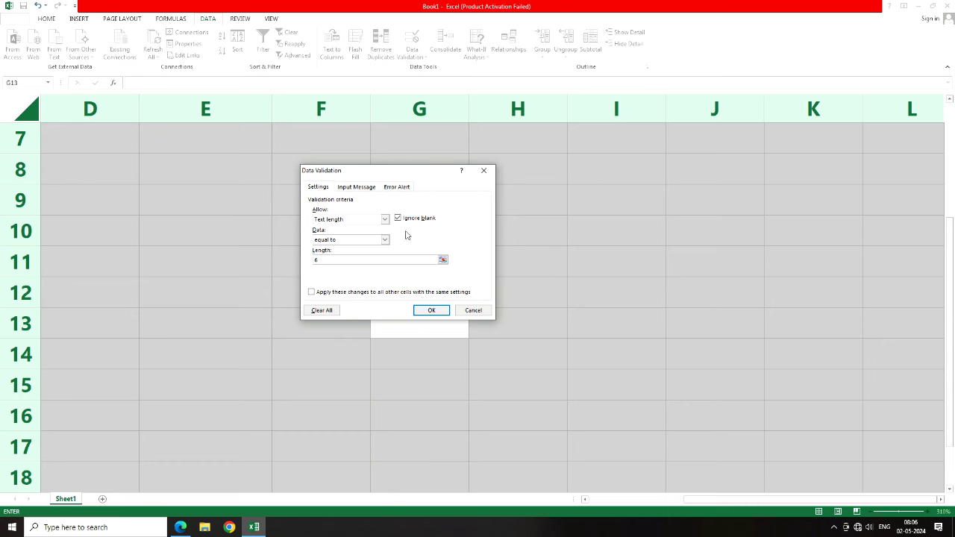
Set the error alert style to Stop and replace the message with 'Text Length 6 Only'.
click(401, 191)
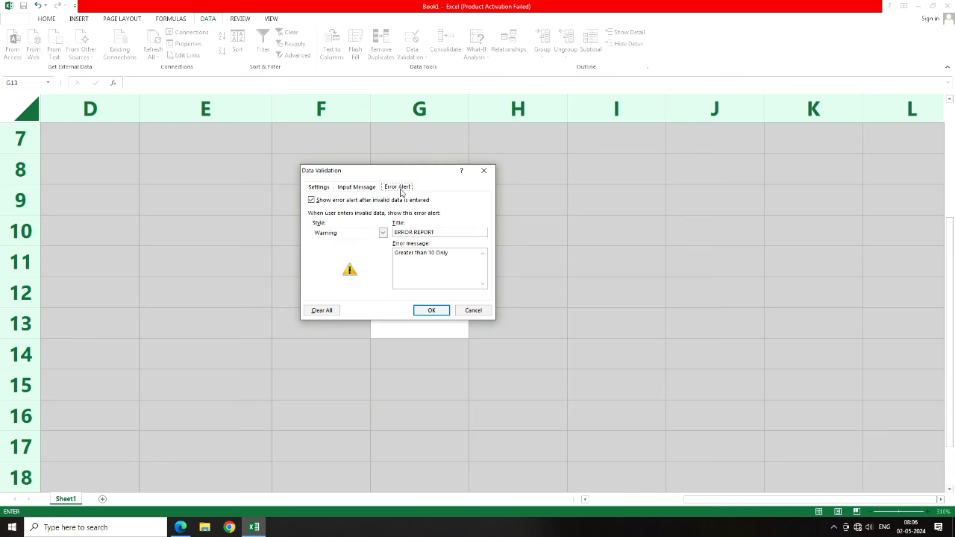
click(346, 234)
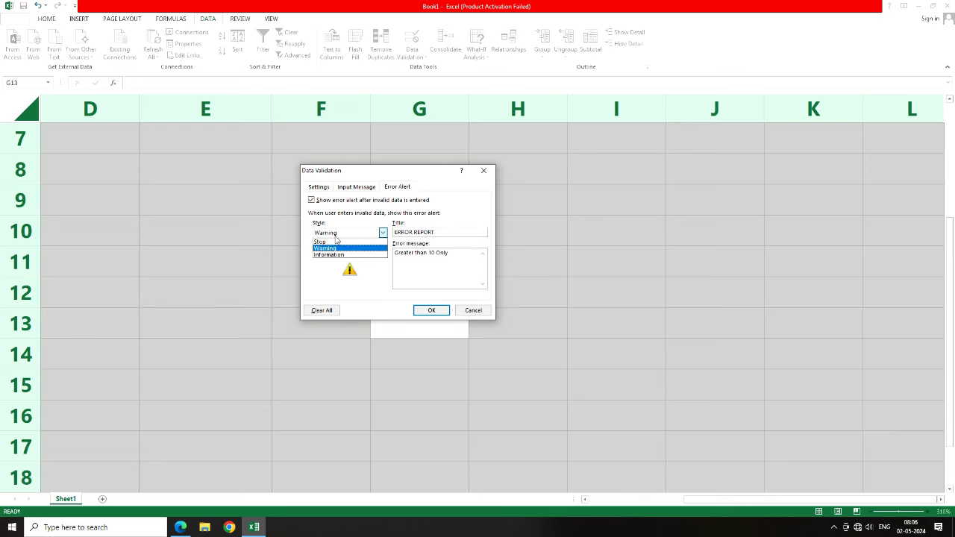
click(321, 242)
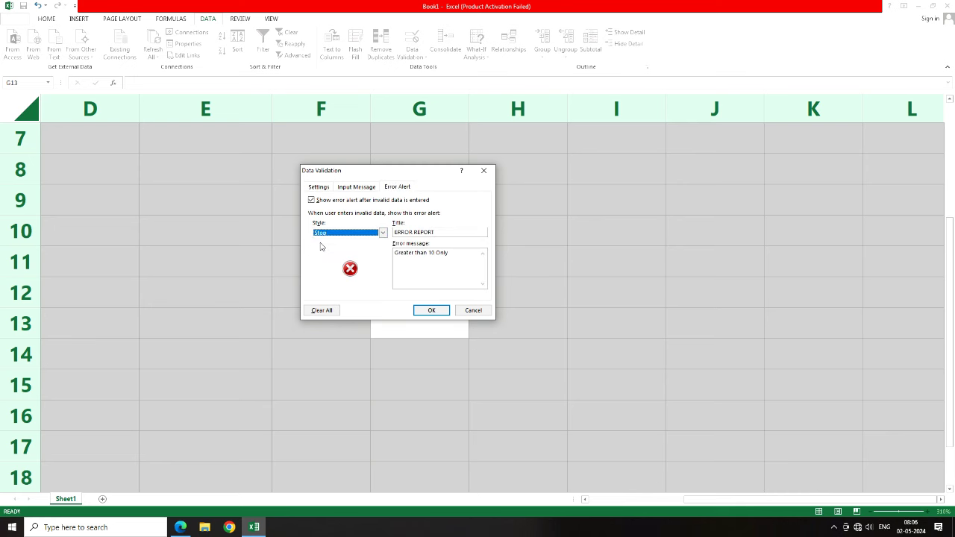
click(325, 234)
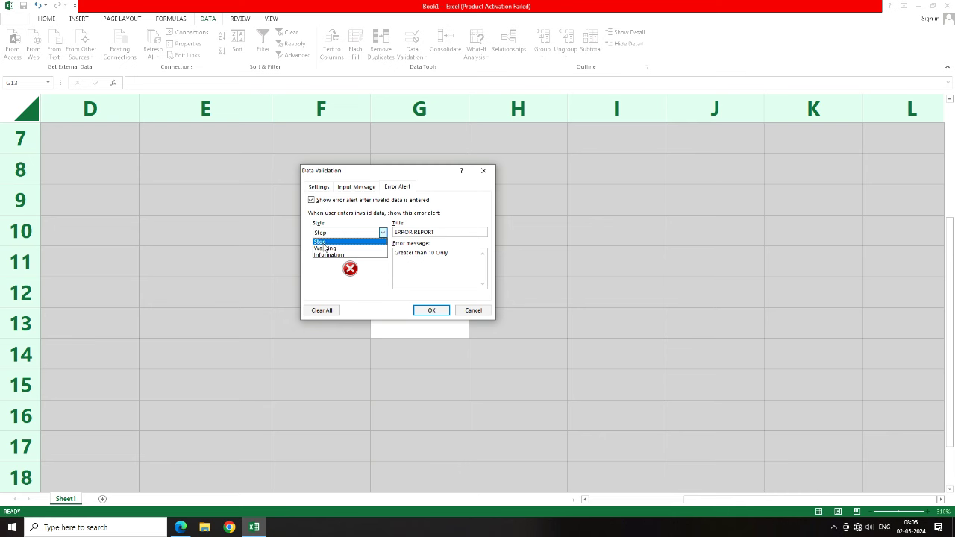
click(323, 237)
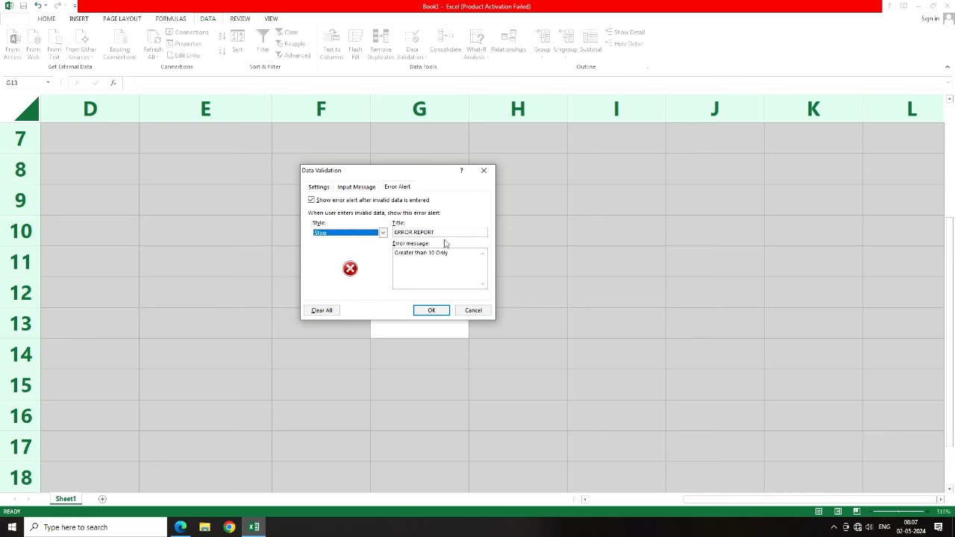
click(464, 257)
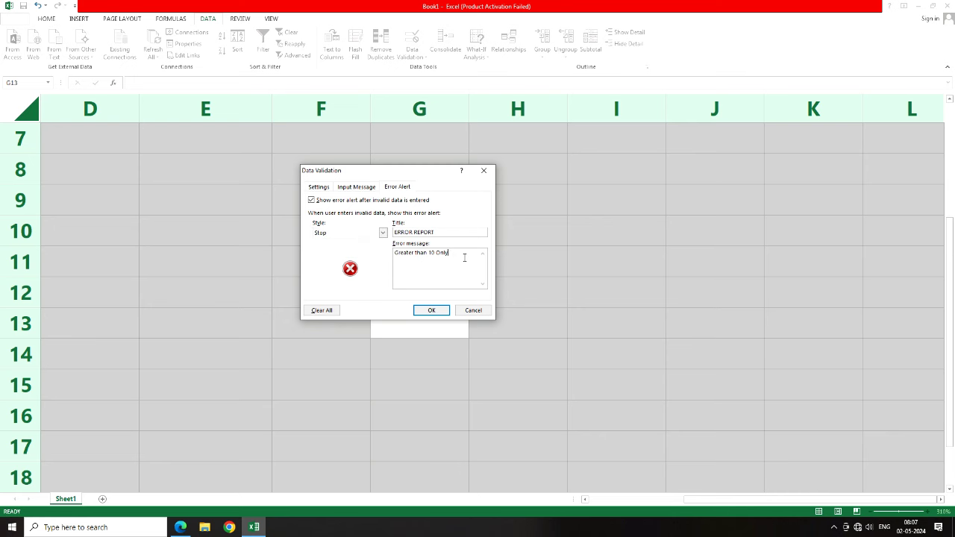
drag(463, 256, 298, 228)
text(Text L)
text(ength)
text( 6 Onl)
text(y)
Apply the rule, then test G10: 'ggtg' is rejected, and a six-letter name is accepted on retry.
click(432, 310)
click(390, 239)
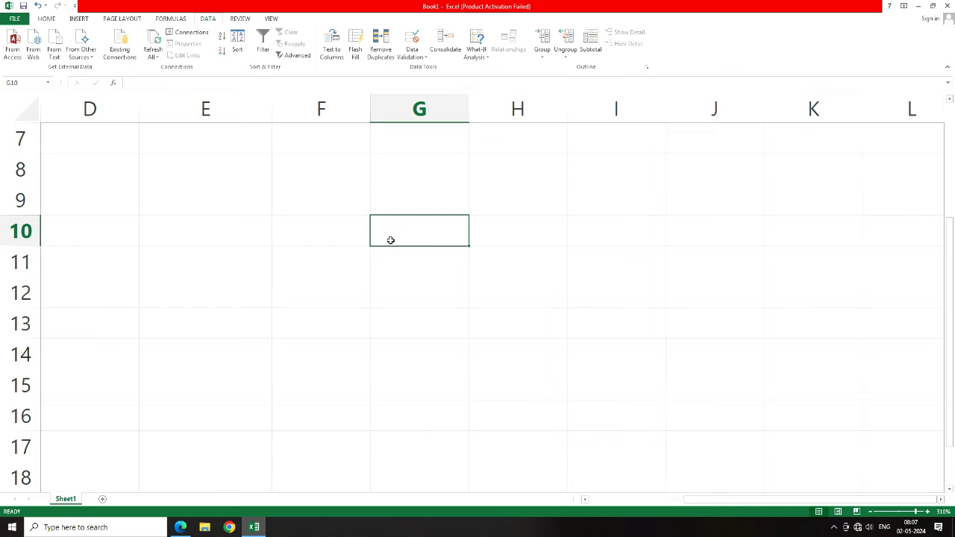
text(ggtg)
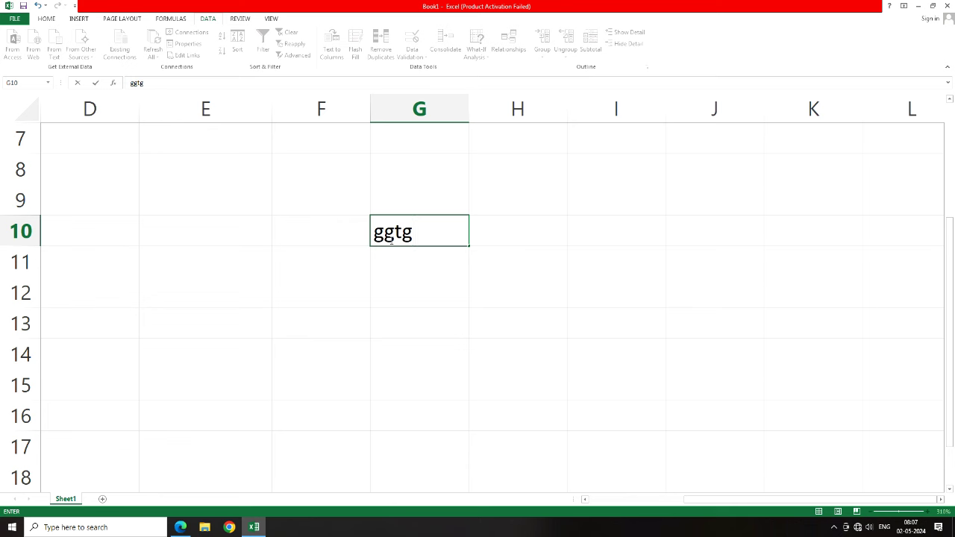
key(Return)
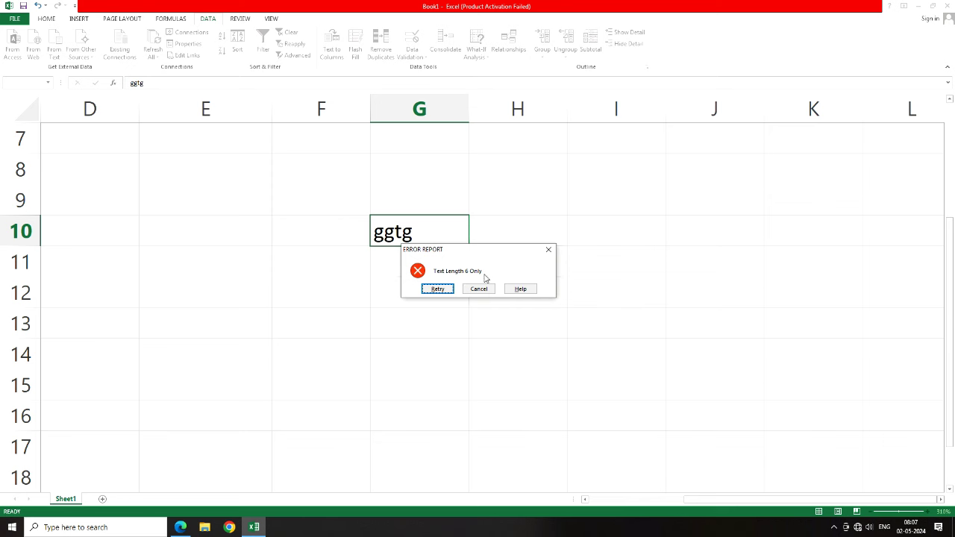
click(450, 292)
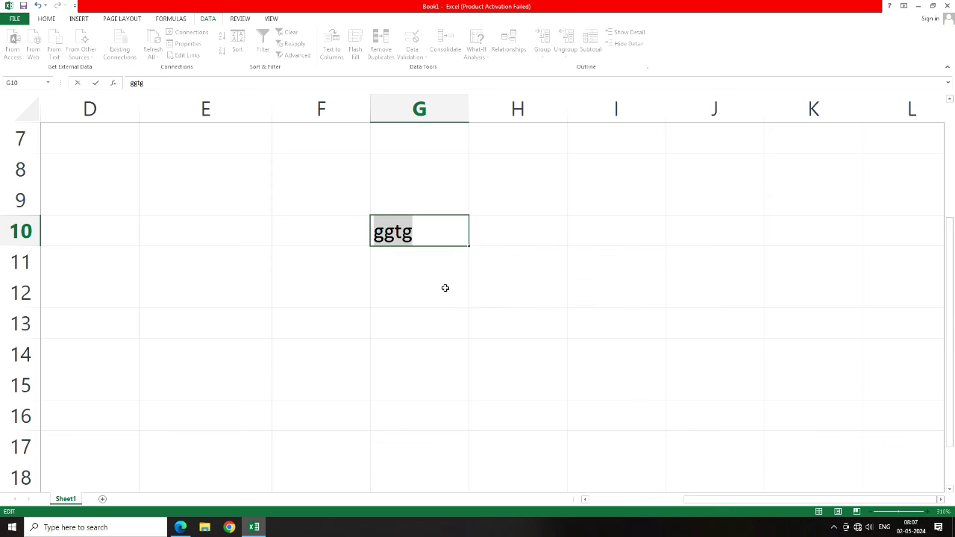
text(Ramesh)
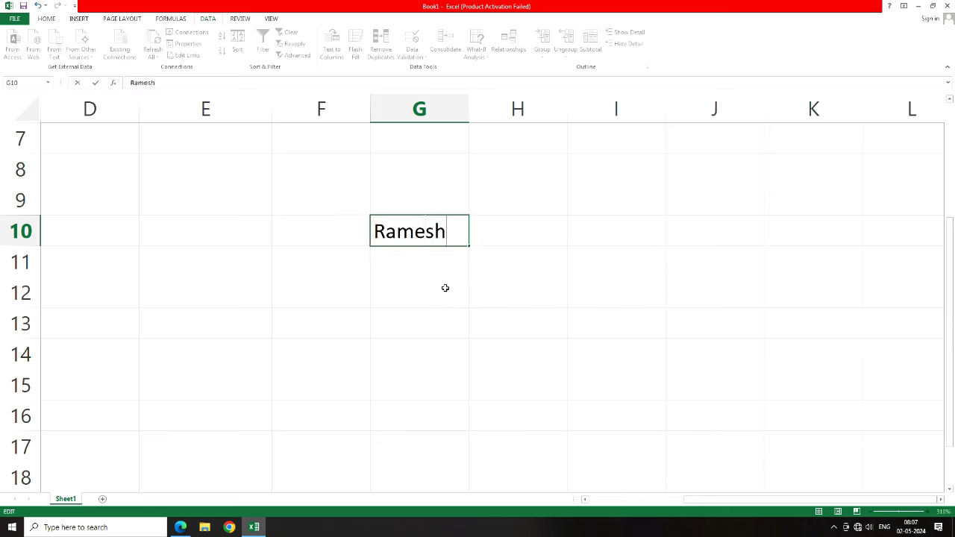
key(Return)
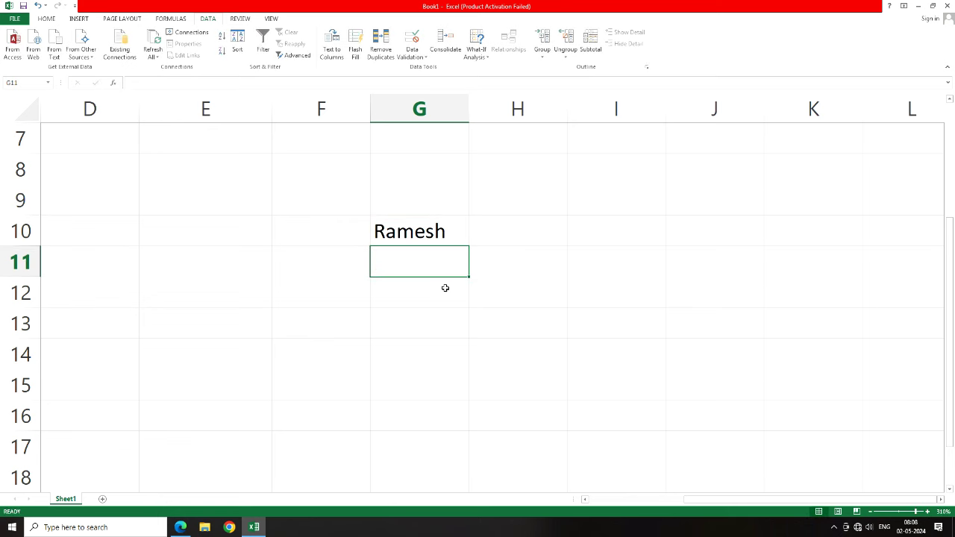
Test G11: cancel the rejected 'hhg' entry, then enter 123456 successfully.
text(hhg)
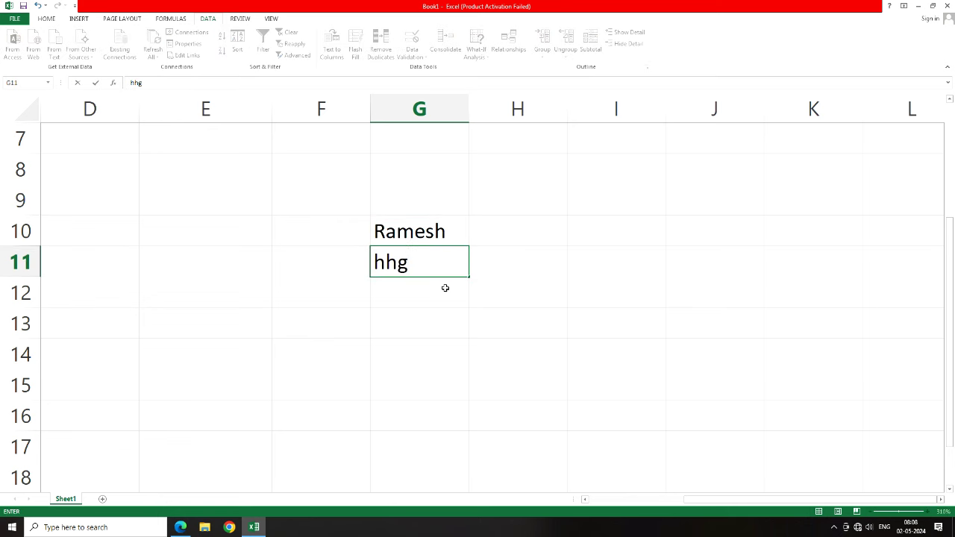
key(Return)
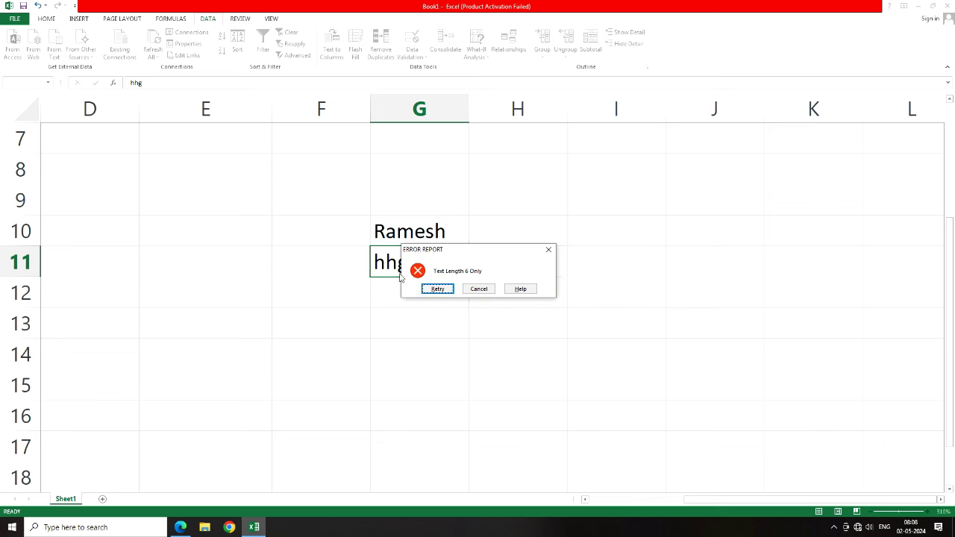
click(478, 290)
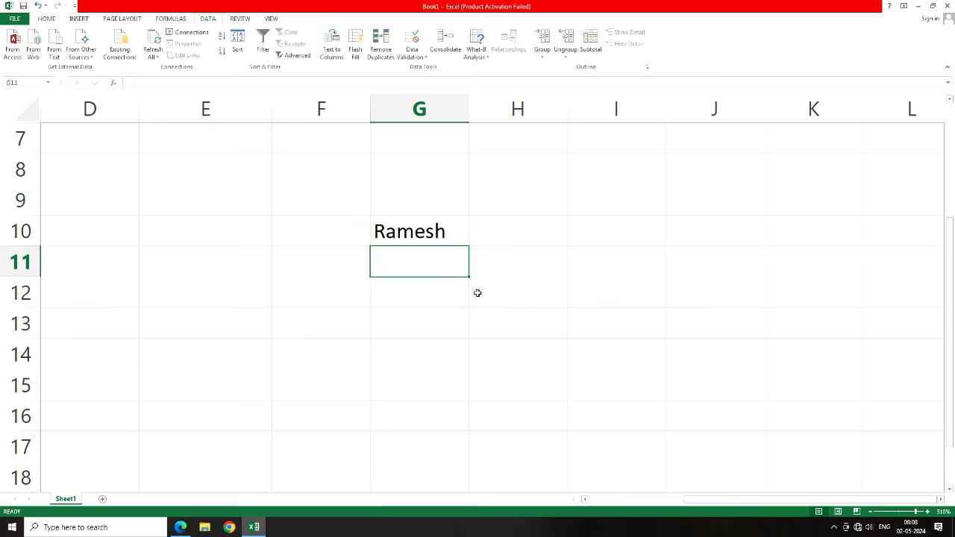
text(12)
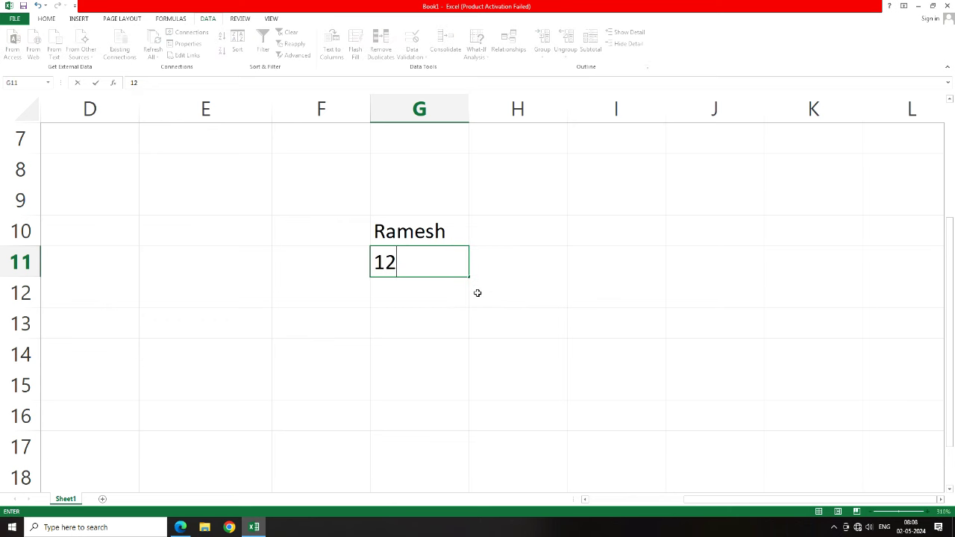
text(3456)
key(Return)
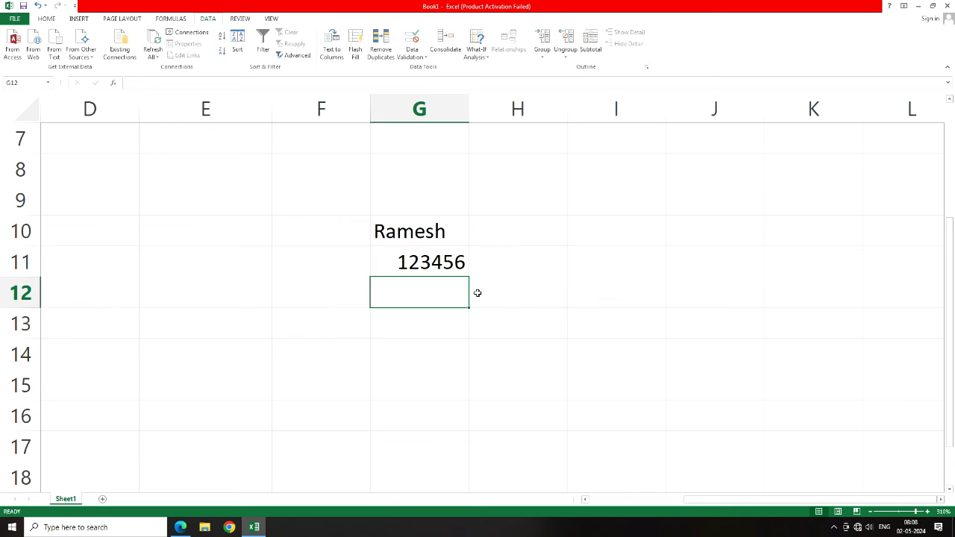
Enter the six symbols $%^&*( in G13, which the rule accepts.
click(433, 309)
text($%^&*()
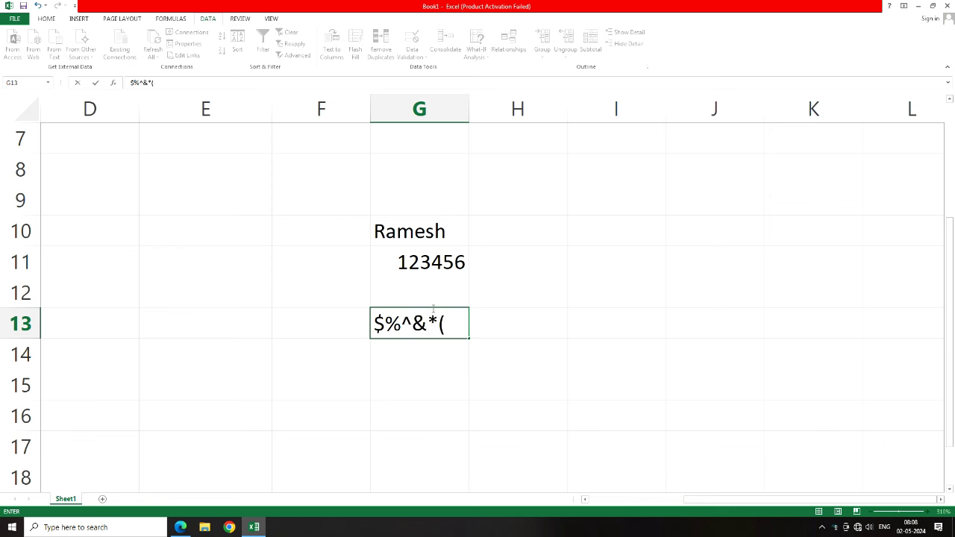
text())
key(BackSpace)
key(Return)
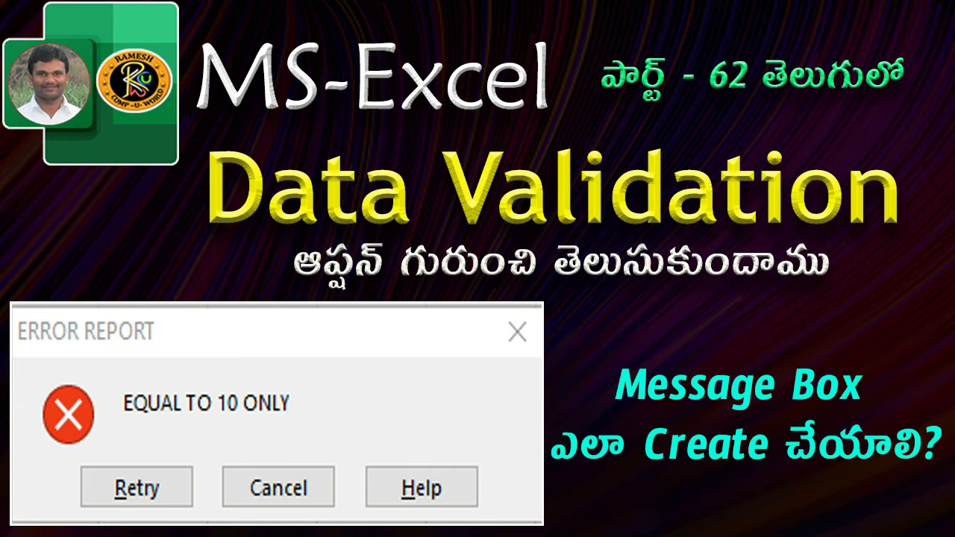